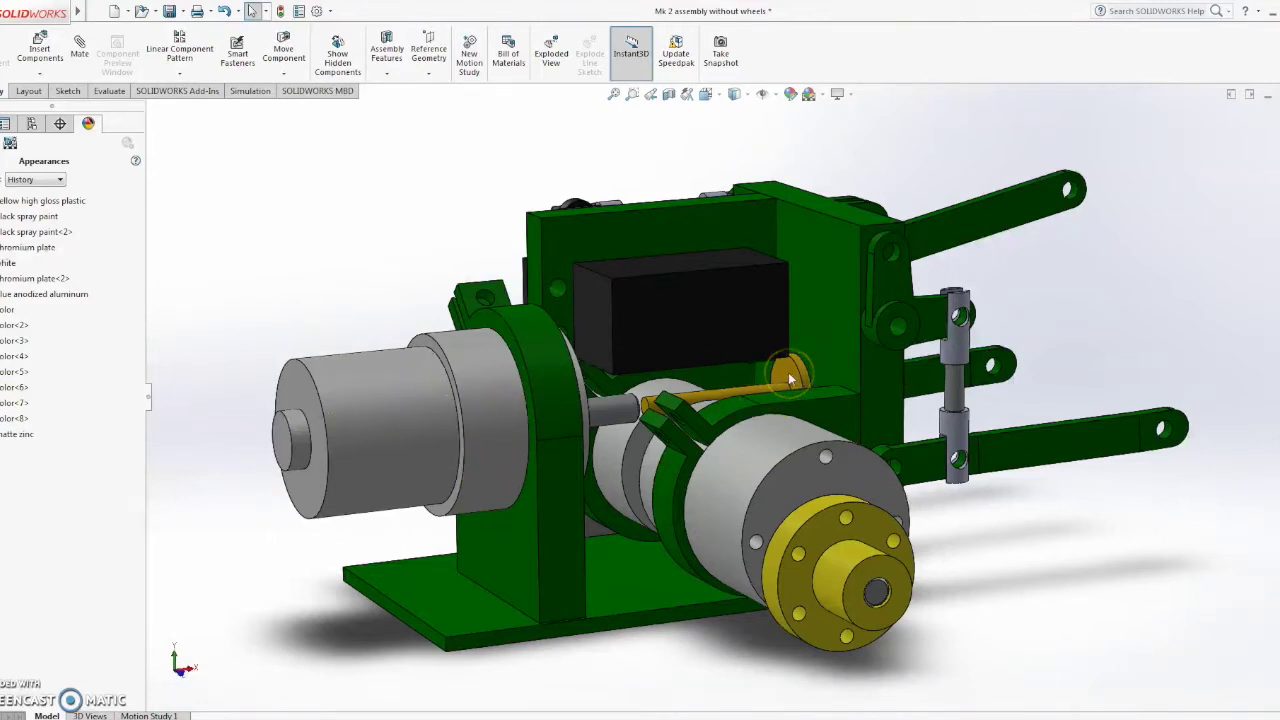
Step: Inspect the drive layout with a section view on the Top Plane raised to the orange output shaft, then turn the section off
{"action": "middle_click_drag", "start_coordinate": [789, 375], "coordinate": [789, 374]}
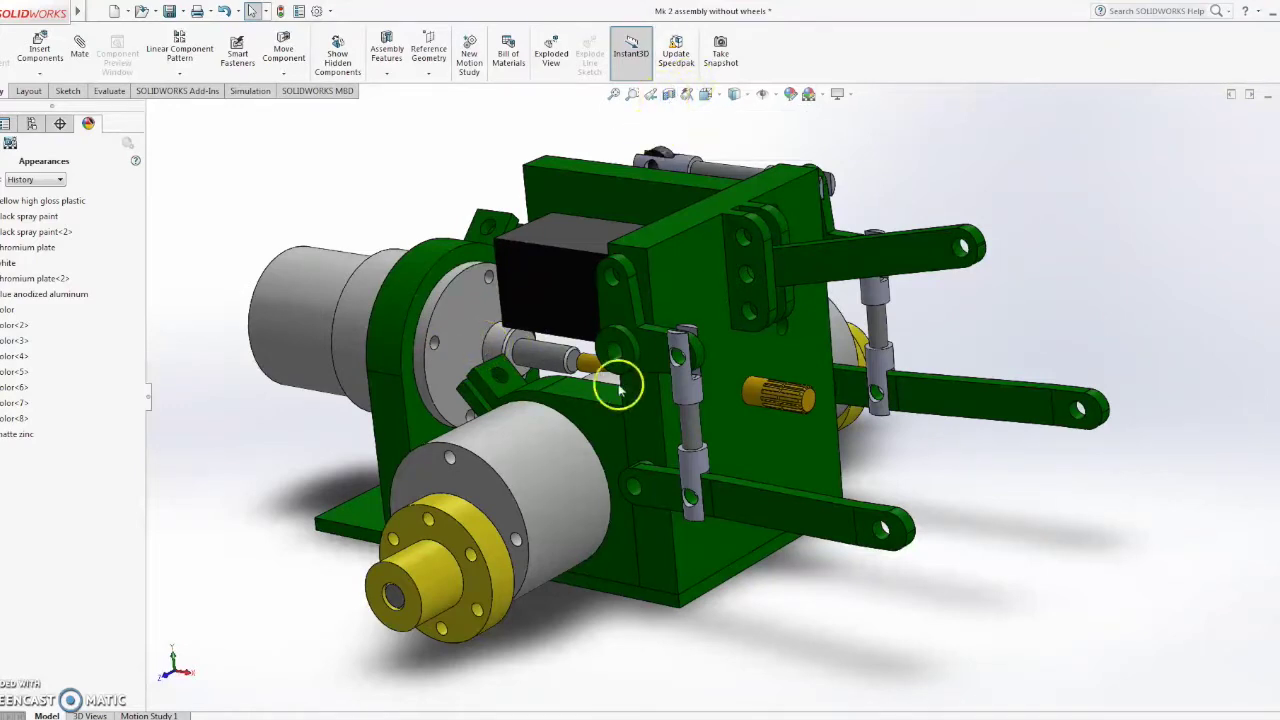
{"action": "left_click", "coordinate": [668, 95]}
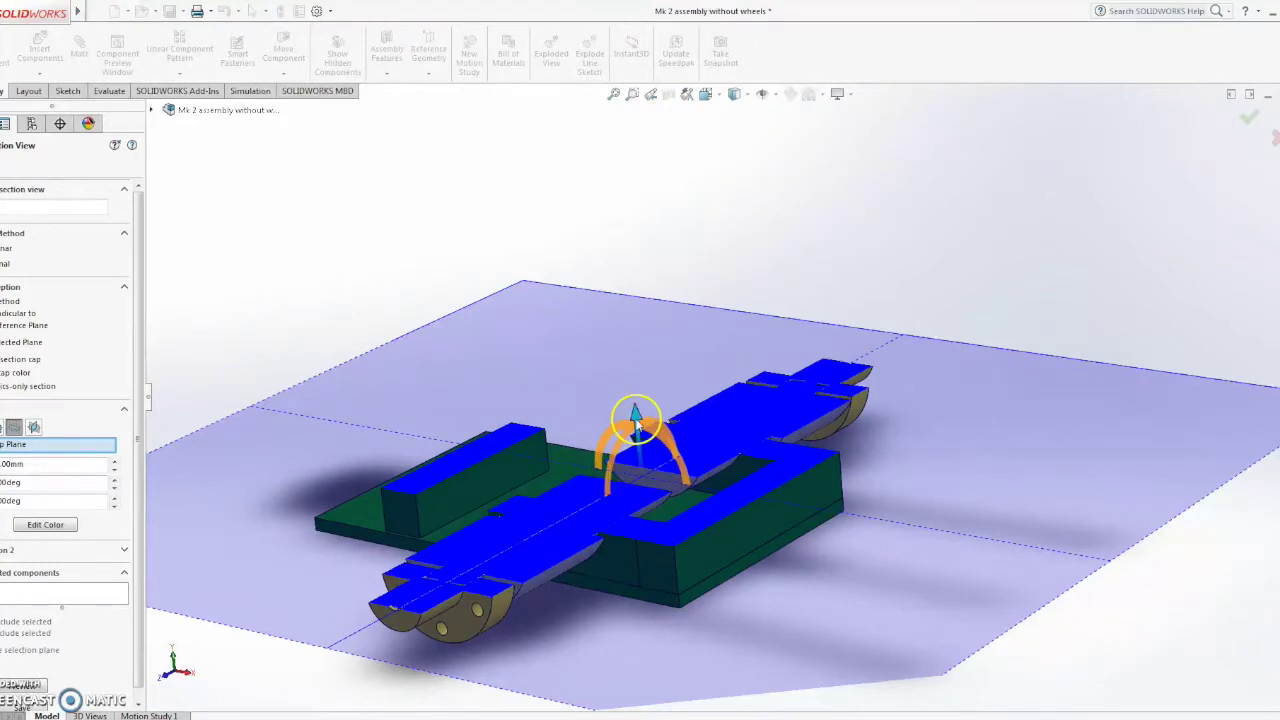
{"action": "left_click_drag", "start_coordinate": [634, 412], "coordinate": [630, 300]}
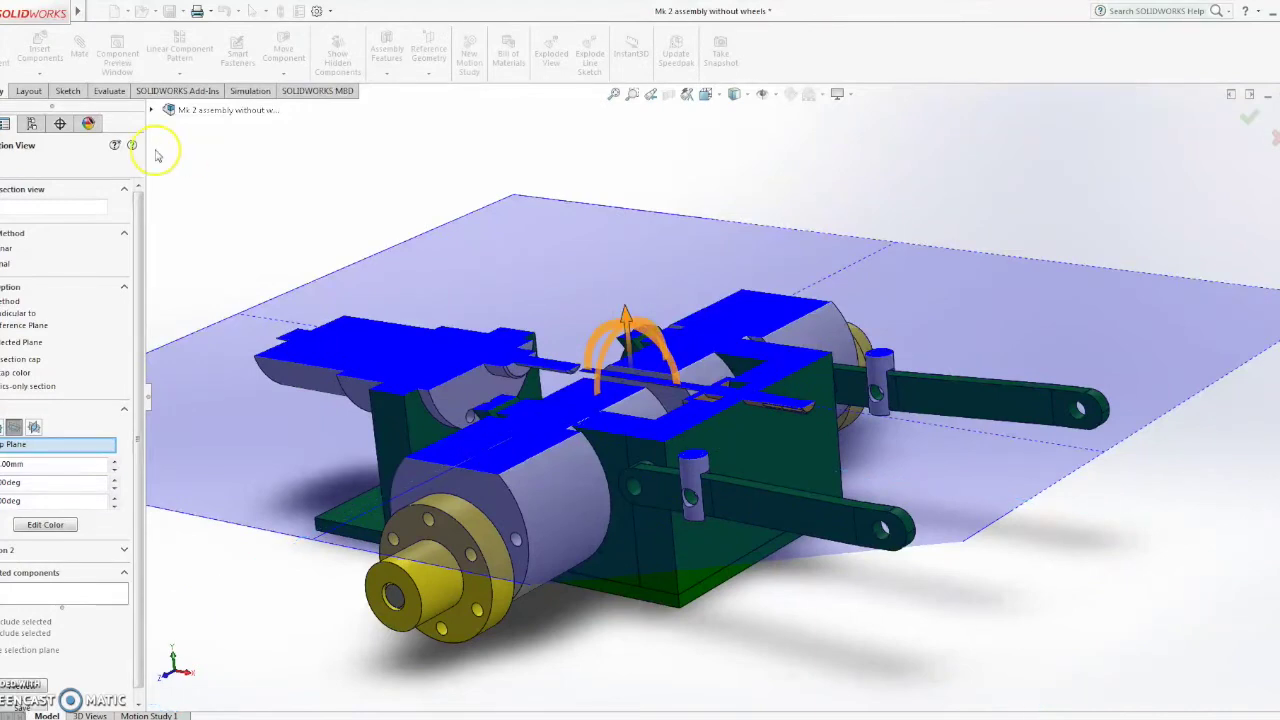
{"action": "key", "text": "Return"}
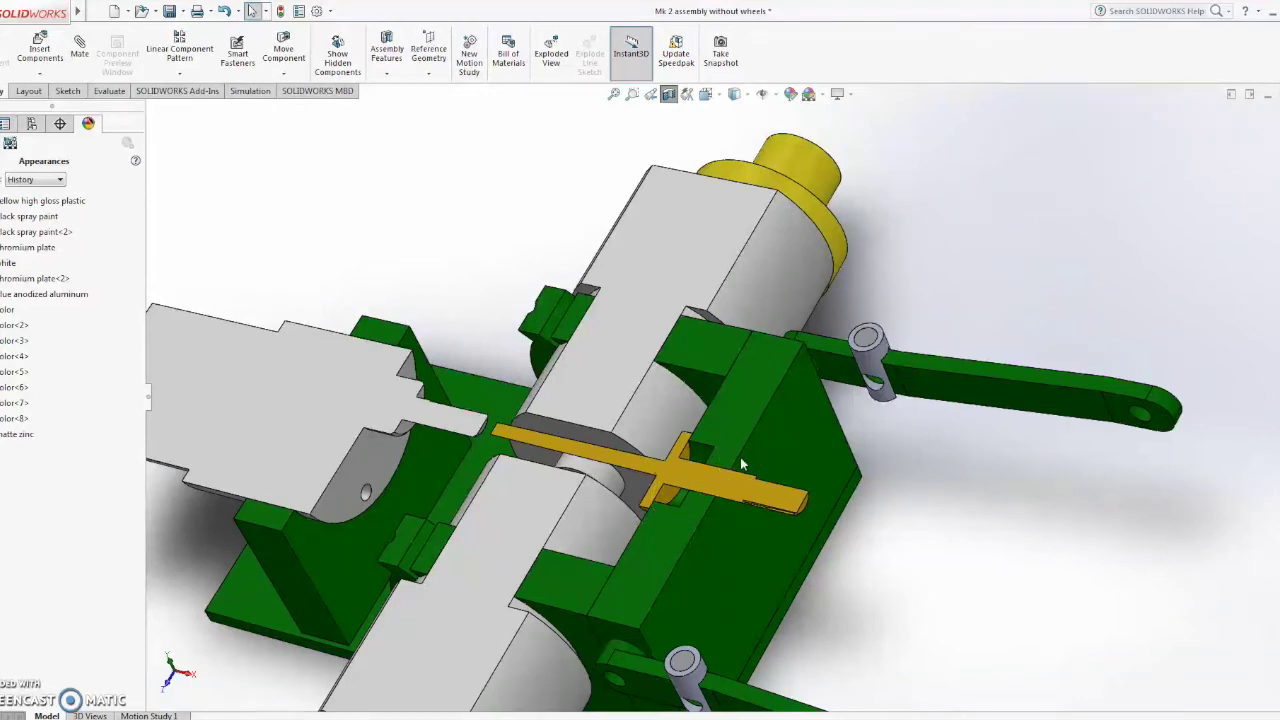
{"action": "left_click", "coordinate": [669, 94]}
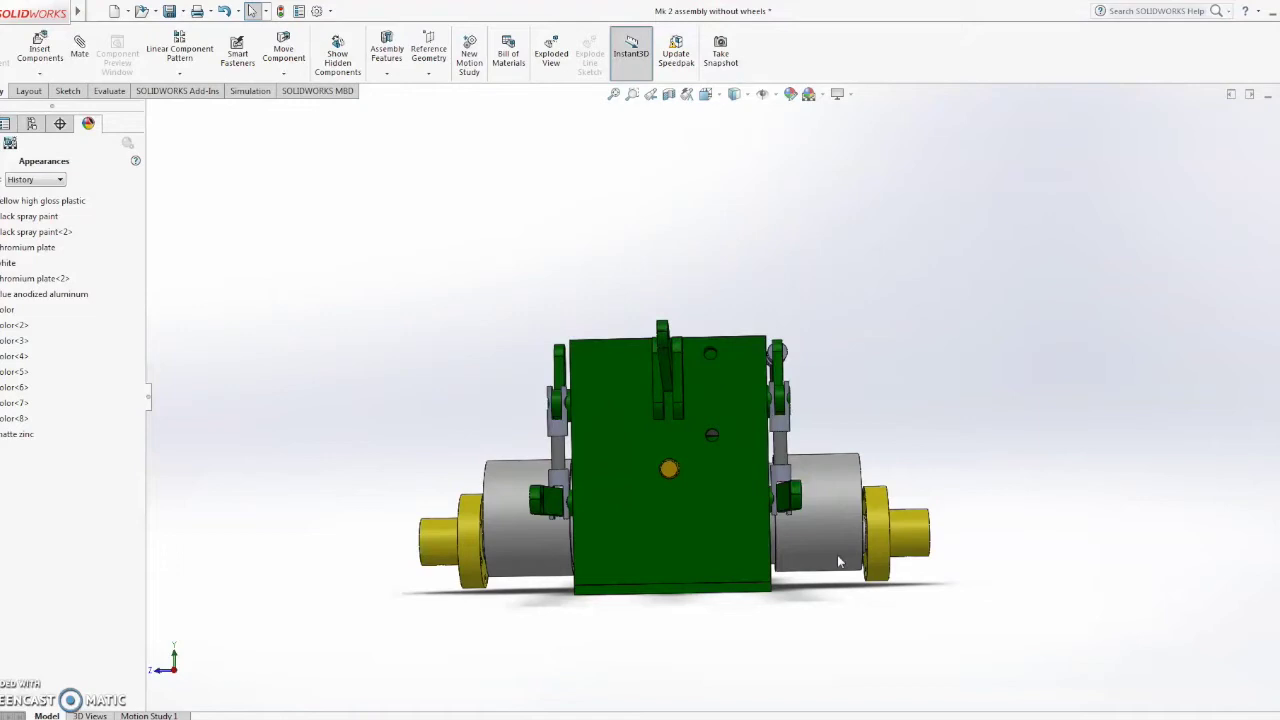
Step: Swing the servo arm back and forth so the linkage lowers and raises the lift arms
{"action": "key", "text": "Left"}
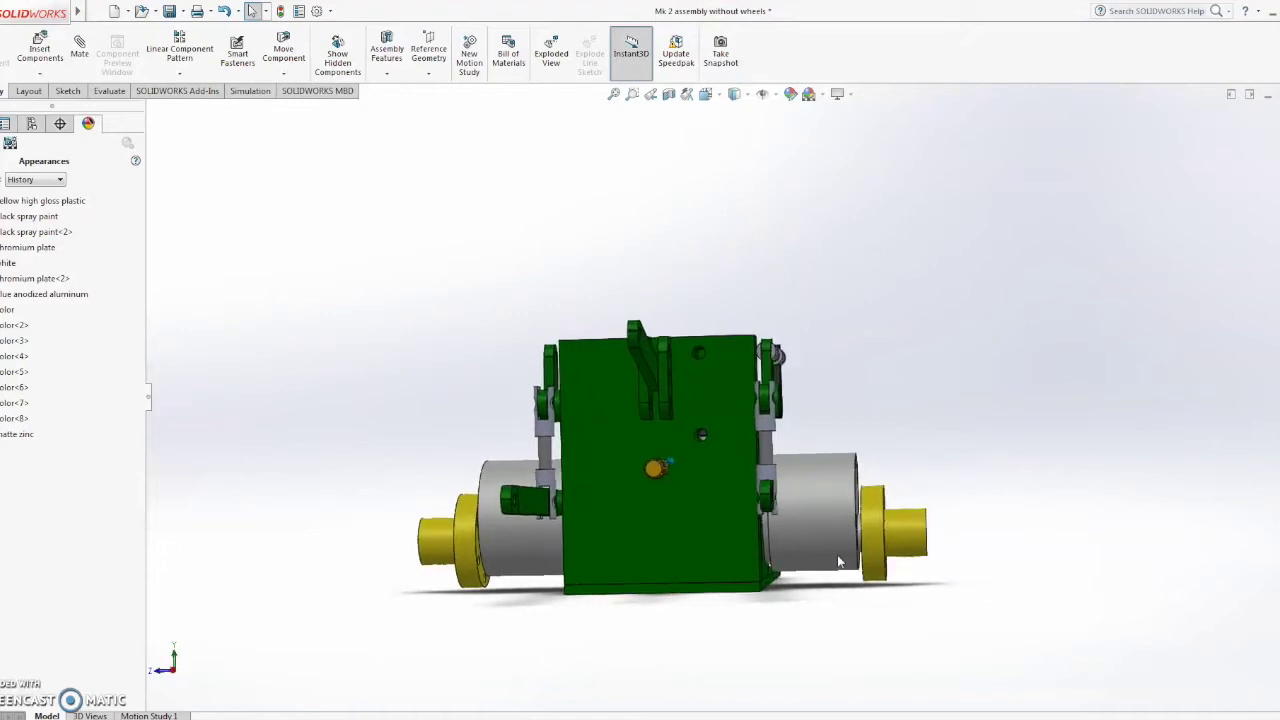
{"action": "key", "text": "Left"}
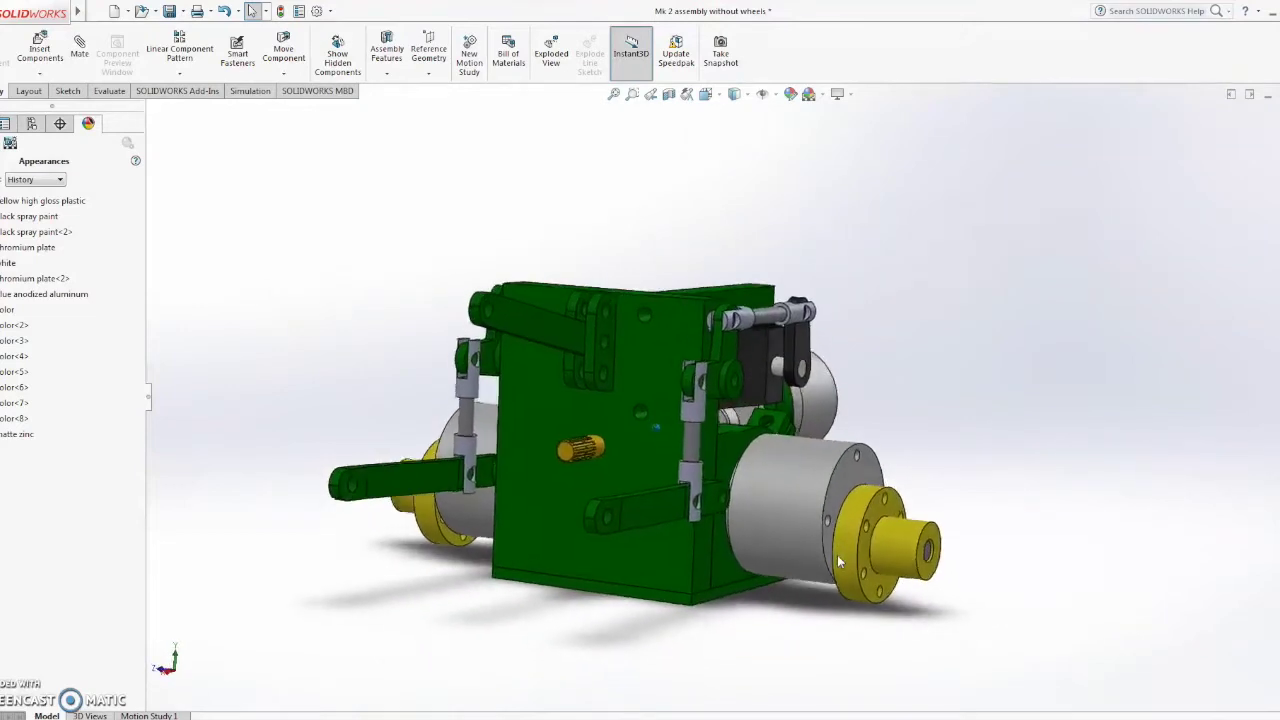
{"action": "key", "text": "Left"}
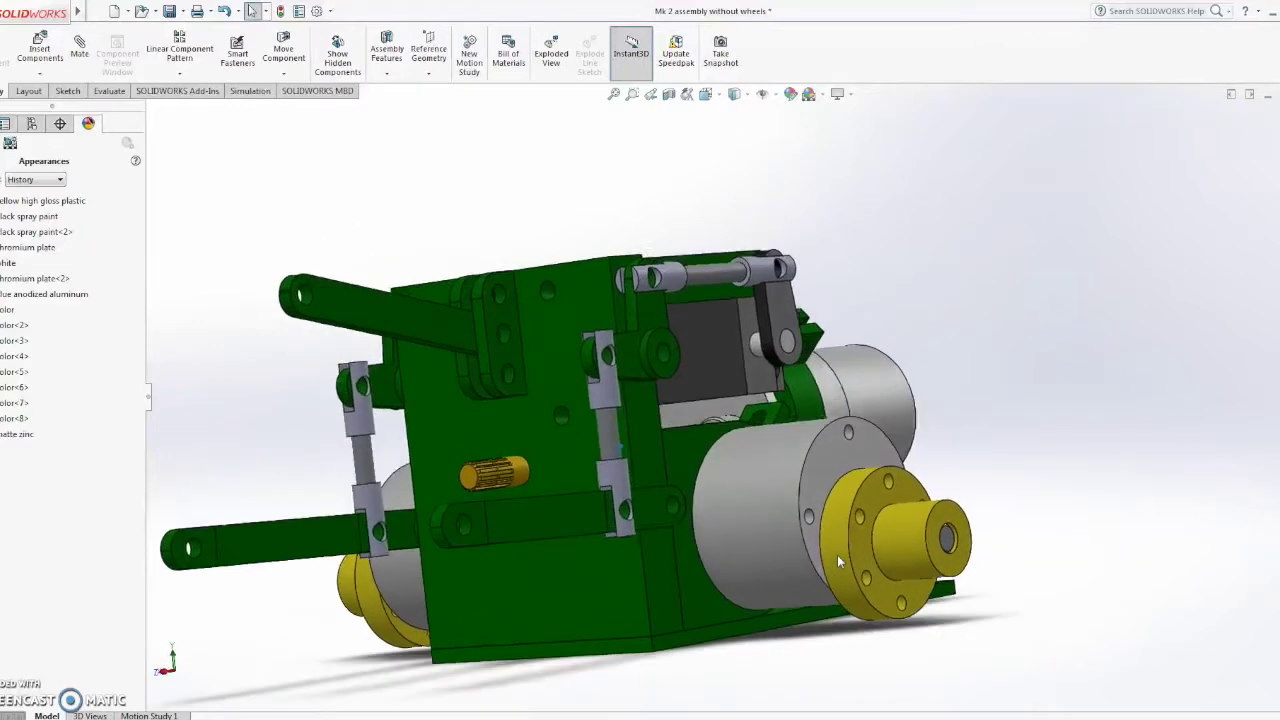
{"action": "key", "text": "Down"}
{"action": "key", "text": "Down"}
{"action": "key", "text": "Down"}
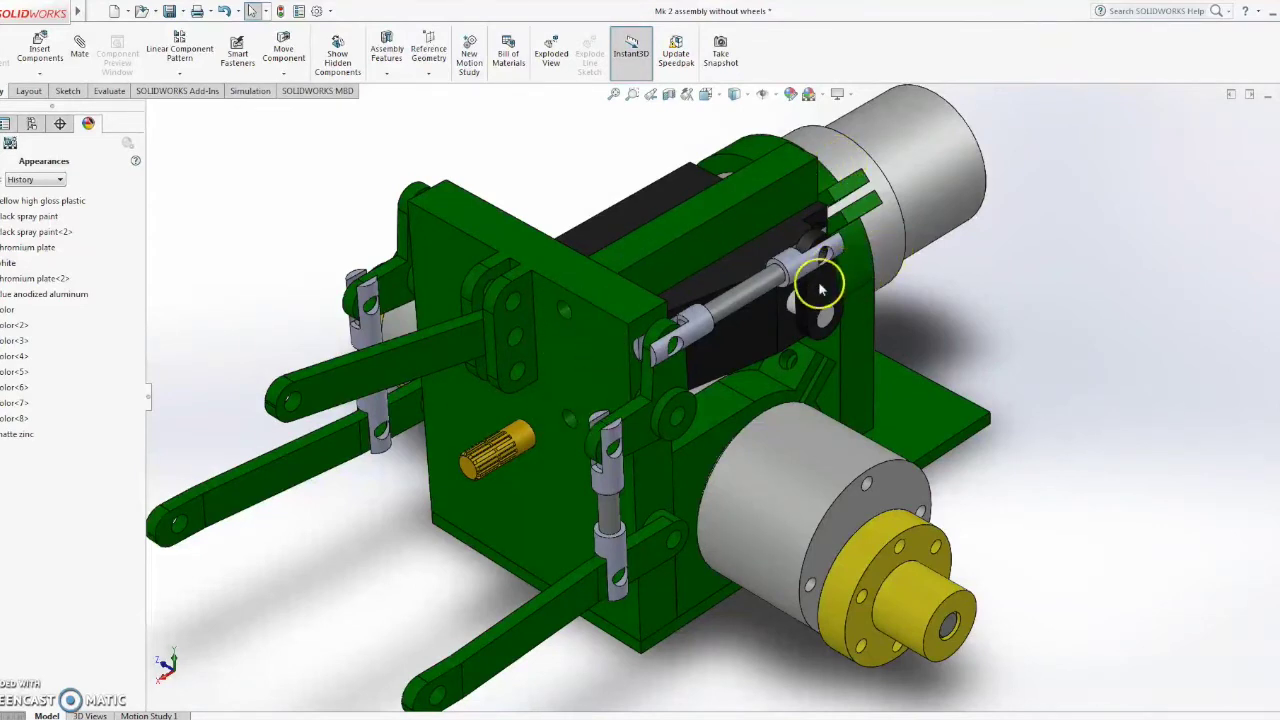
{"action": "middle_click_drag", "start_coordinate": [819, 283], "coordinate": [819, 283]}
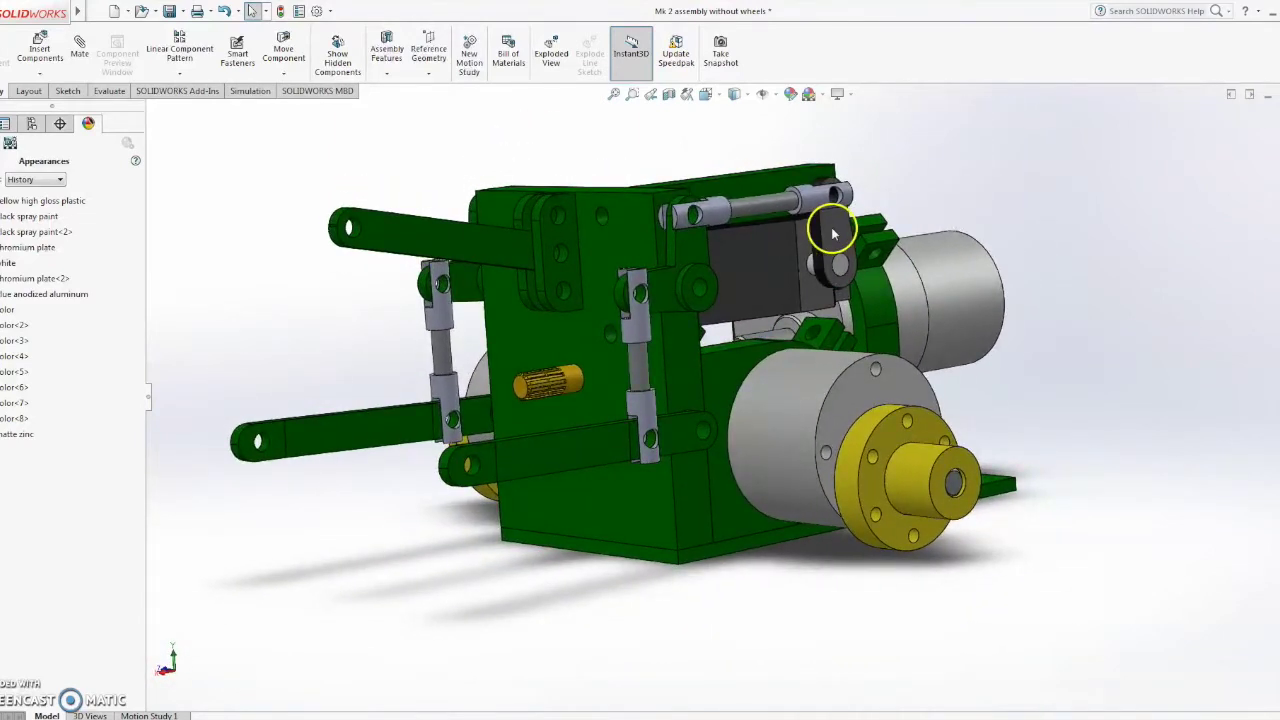
{"action": "mouse_move", "coordinate": [832, 233]}
{"action": "left_mouse_down"}
{"action": "mouse_move", "coordinate": [816, 253]}
{"action": "mouse_move", "coordinate": [846, 237]}
{"action": "mouse_move", "coordinate": [808, 247]}
{"action": "mouse_move", "coordinate": [823, 239]}
{"action": "left_mouse_up"}
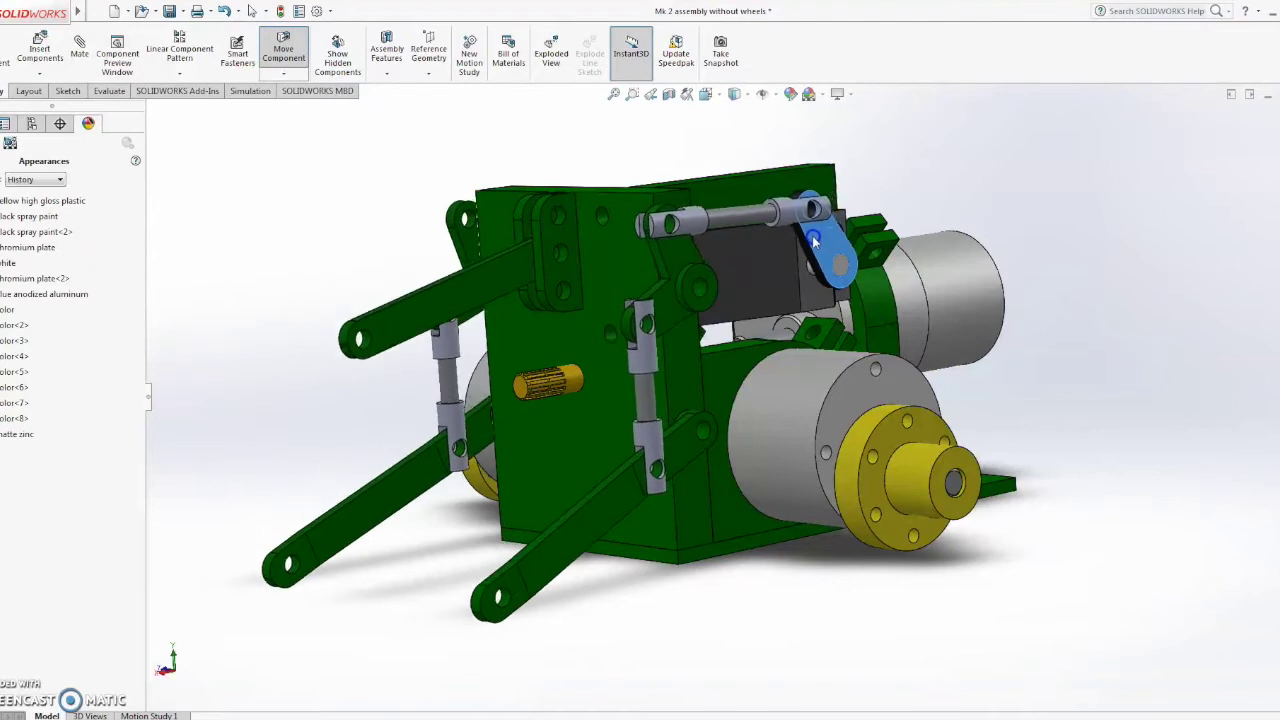
{"action": "left_click_drag", "start_coordinate": [813, 240], "coordinate": [828, 240]}
{"action": "key", "text": "Escape"}
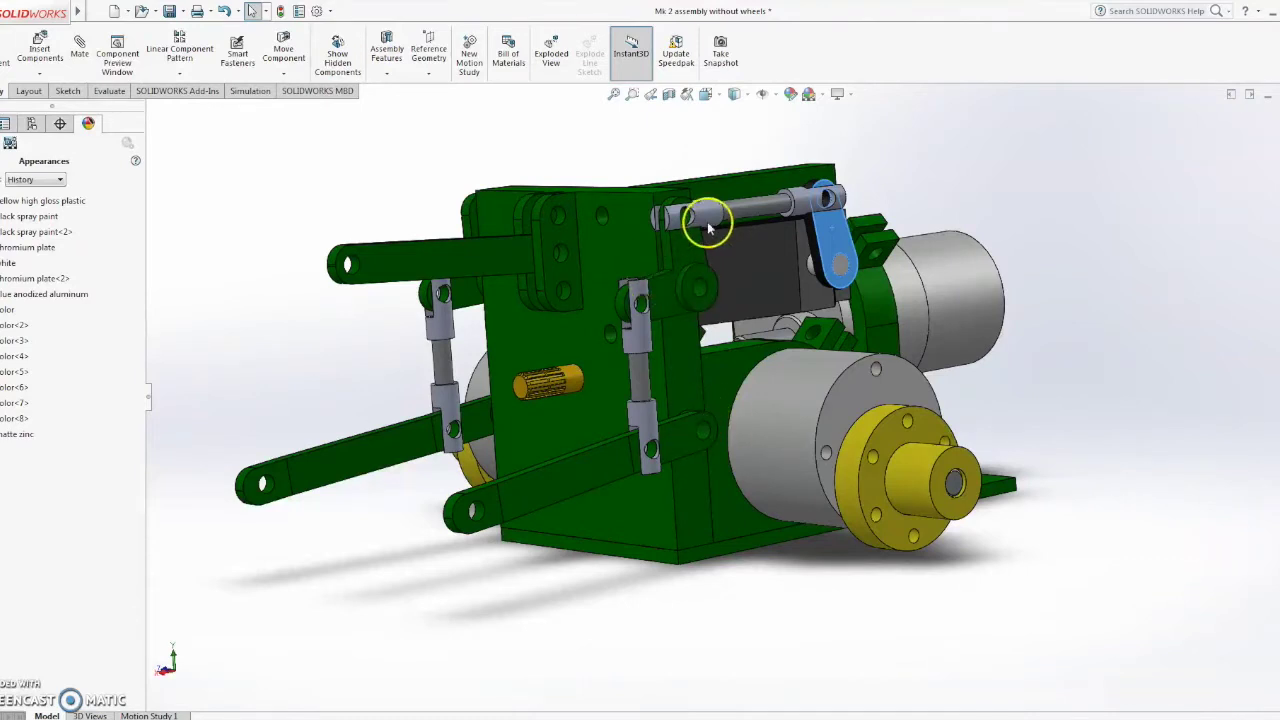
Step: Deselect the servo arm, then raise the near lower lift arm and bring it slightly back down
{"action": "key", "text": "ctrl+shift+z"}
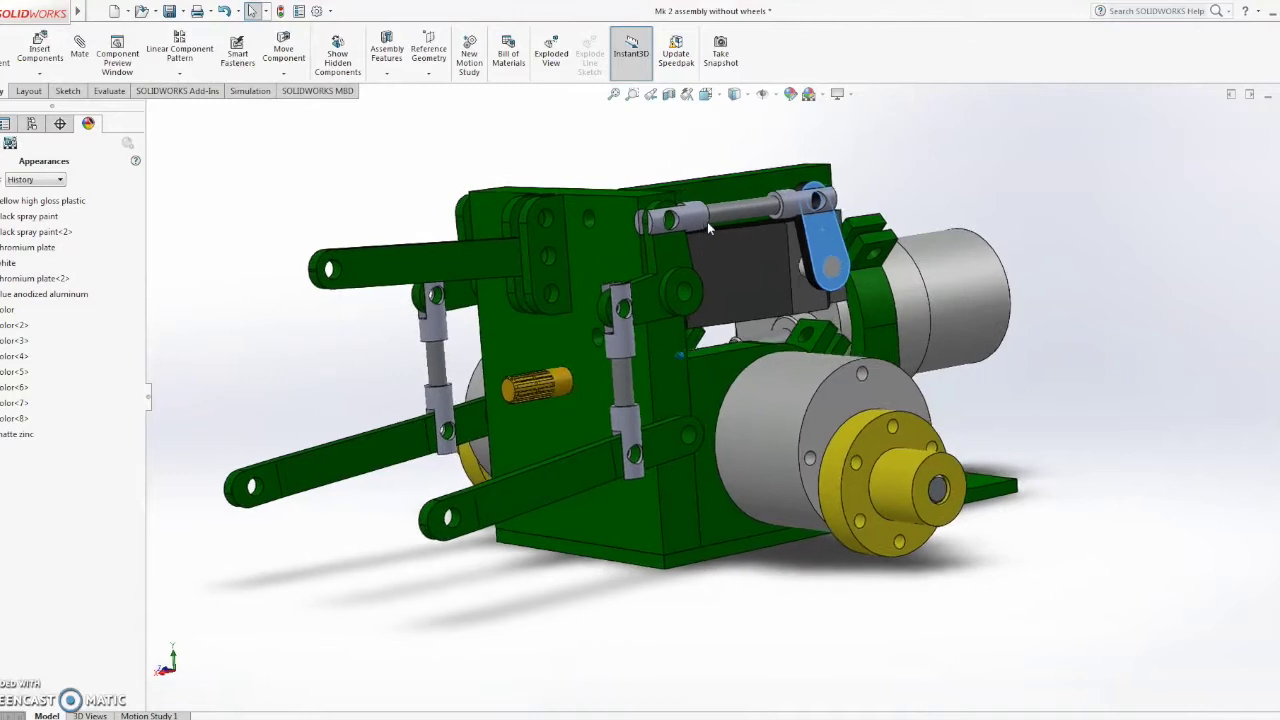
{"action": "key", "text": "ctrl+shift+z"}
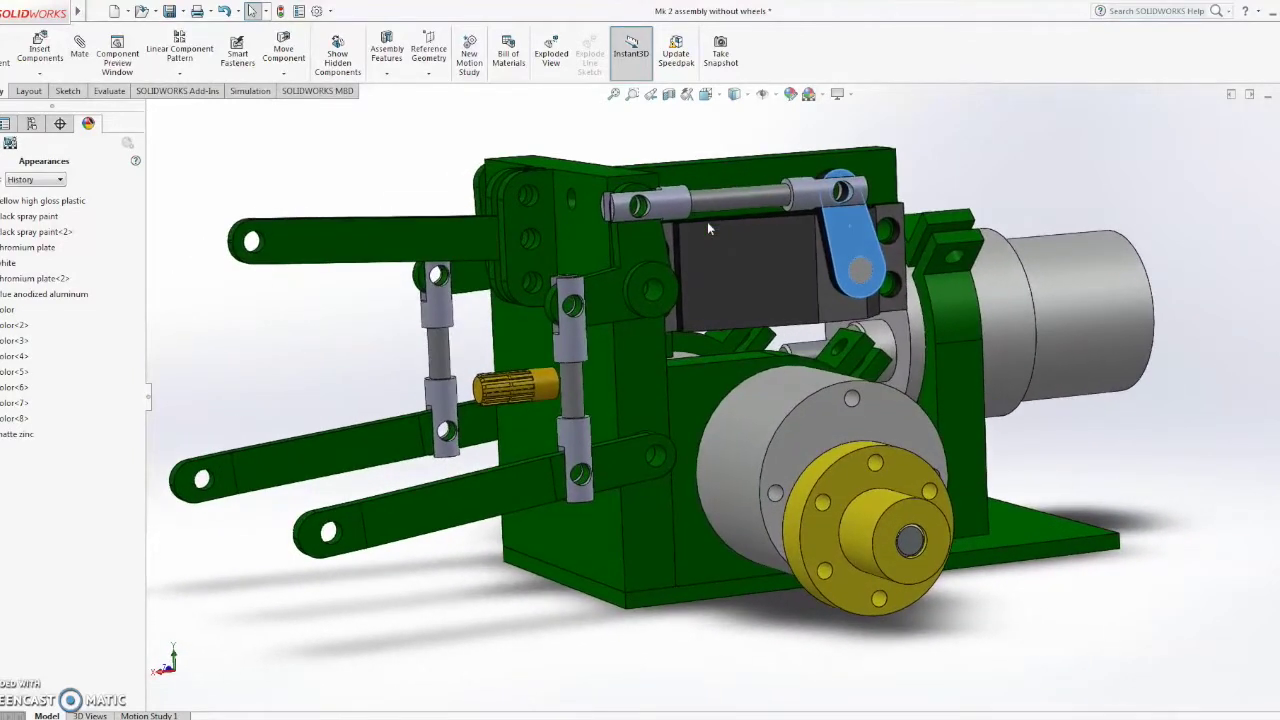
{"action": "left_click", "coordinate": [842, 228]}
{"action": "left_click_drag", "start_coordinate": [466, 505], "coordinate": [499, 470]}
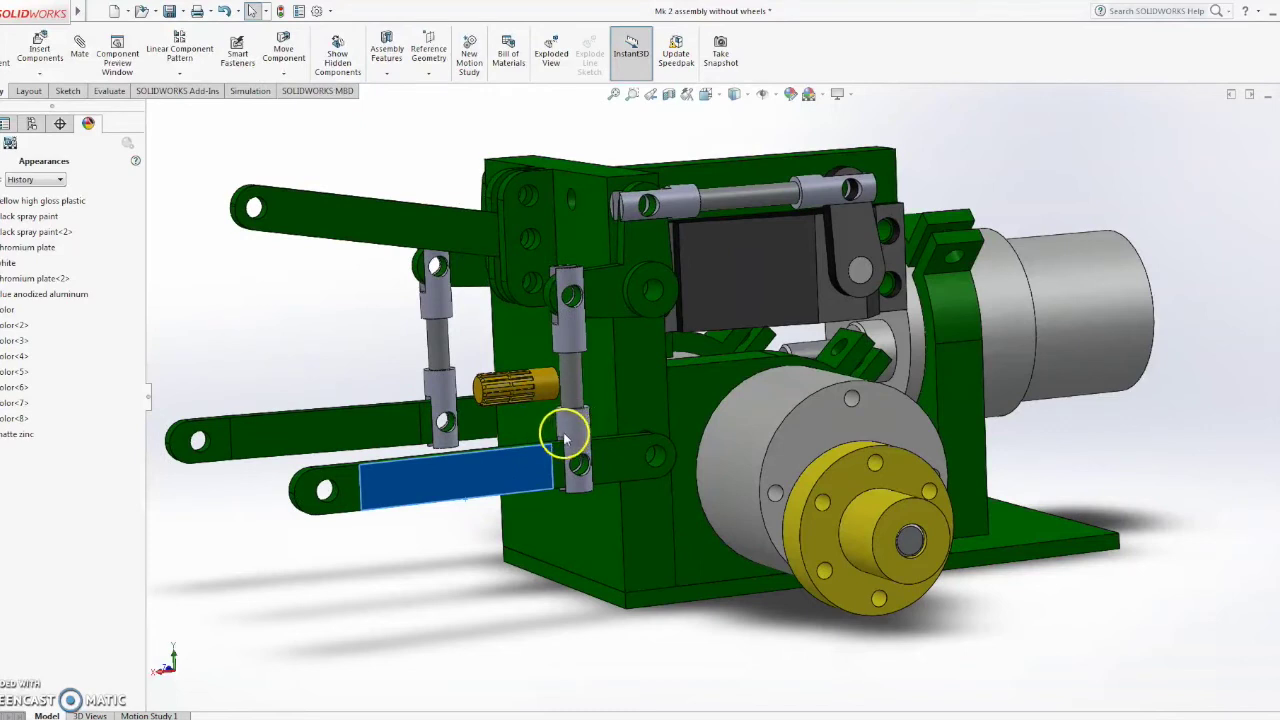
{"action": "left_click_drag", "start_coordinate": [517, 471], "coordinate": [541, 488]}
Step: Inspect the two axle motors with a section view on the Top Plane raised through them, then turn the section off
{"action": "key", "text": "Left"}
{"action": "key", "text": "Left"}
{"action": "key", "text": "Left"}
{"action": "key", "text": "Left"}
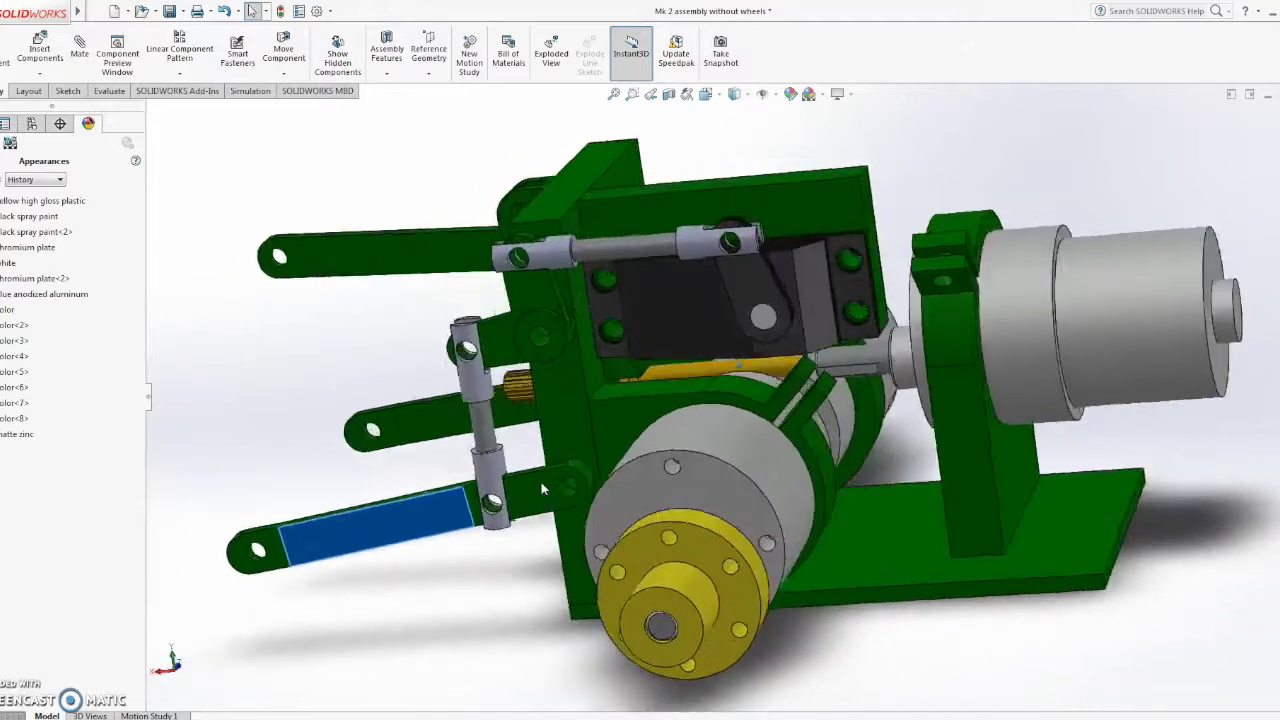
{"action": "key", "text": "Left"}
{"action": "key", "text": "Left"}
{"action": "key", "text": "Left"}
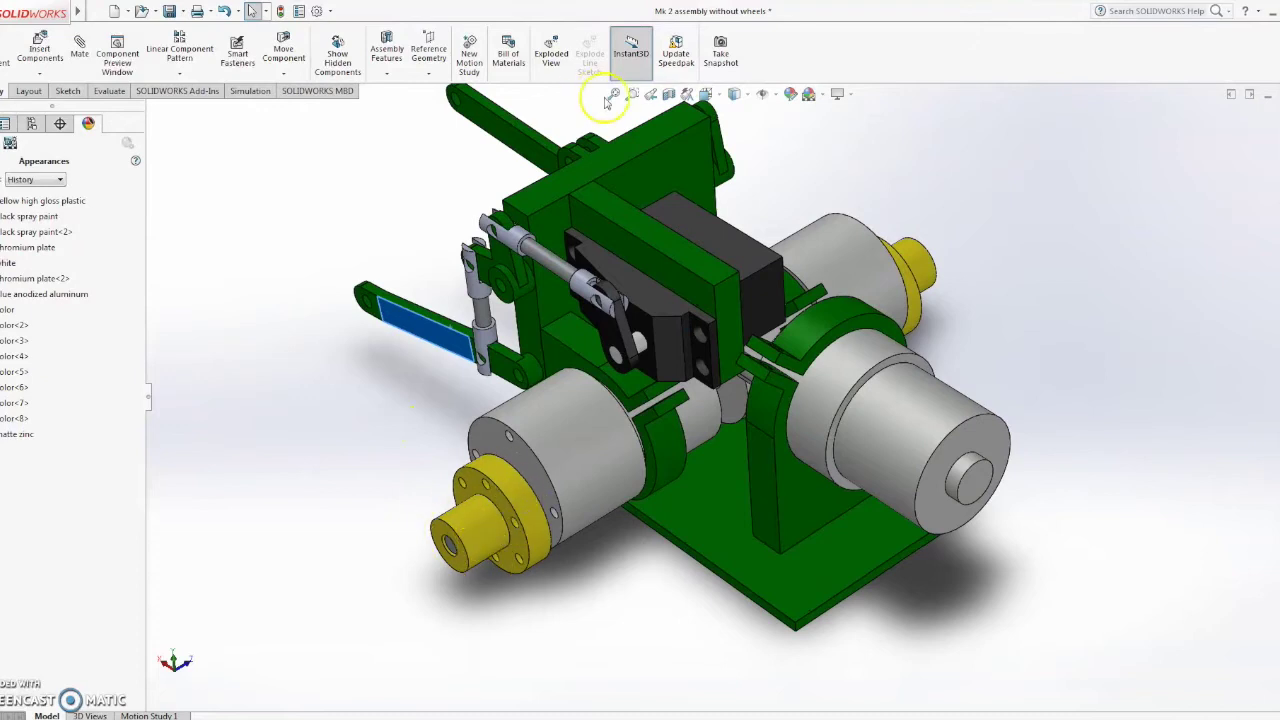
{"action": "left_click", "coordinate": [669, 94]}
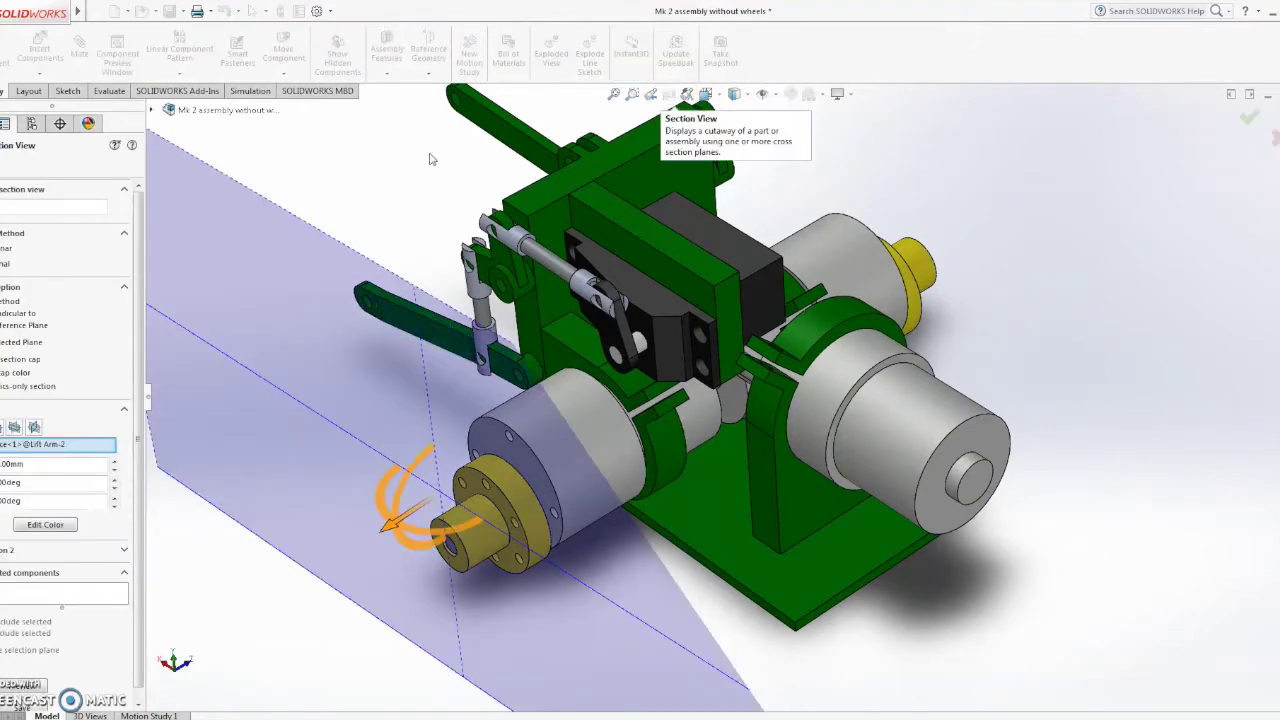
{"action": "left_click", "coordinate": [15, 427]}
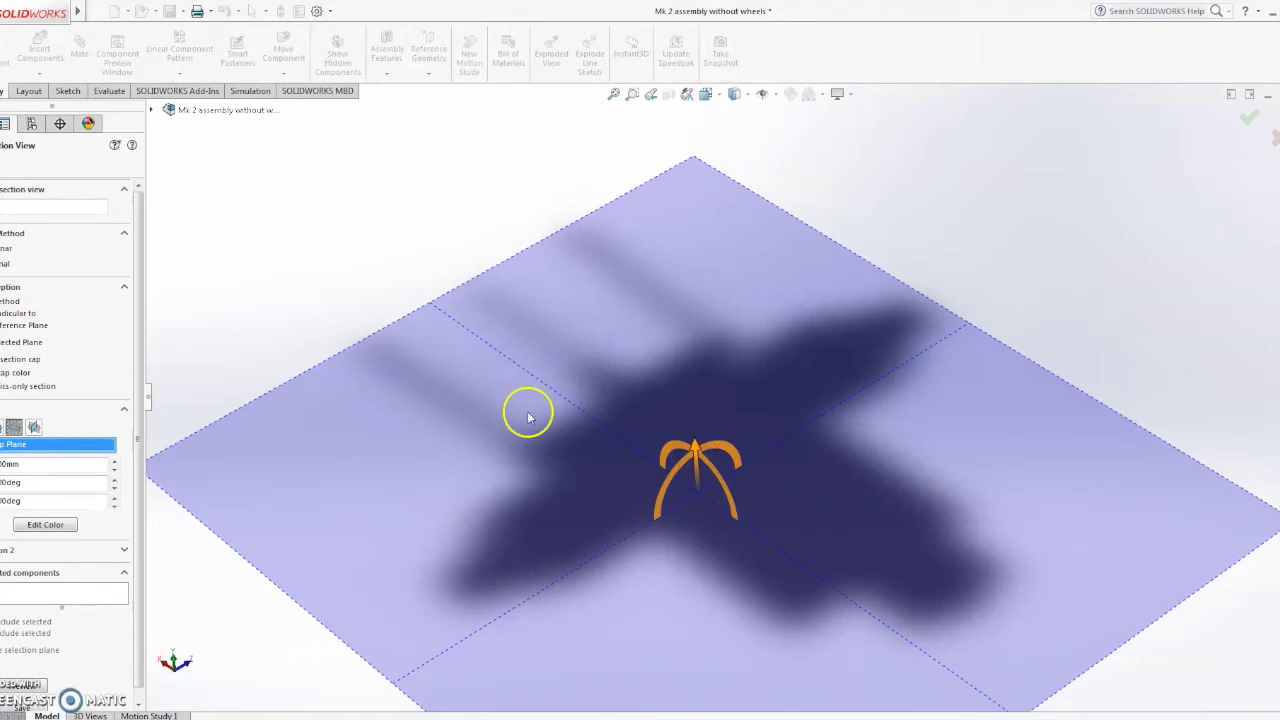
{"action": "left_click_drag", "start_coordinate": [697, 450], "coordinate": [702, 311]}
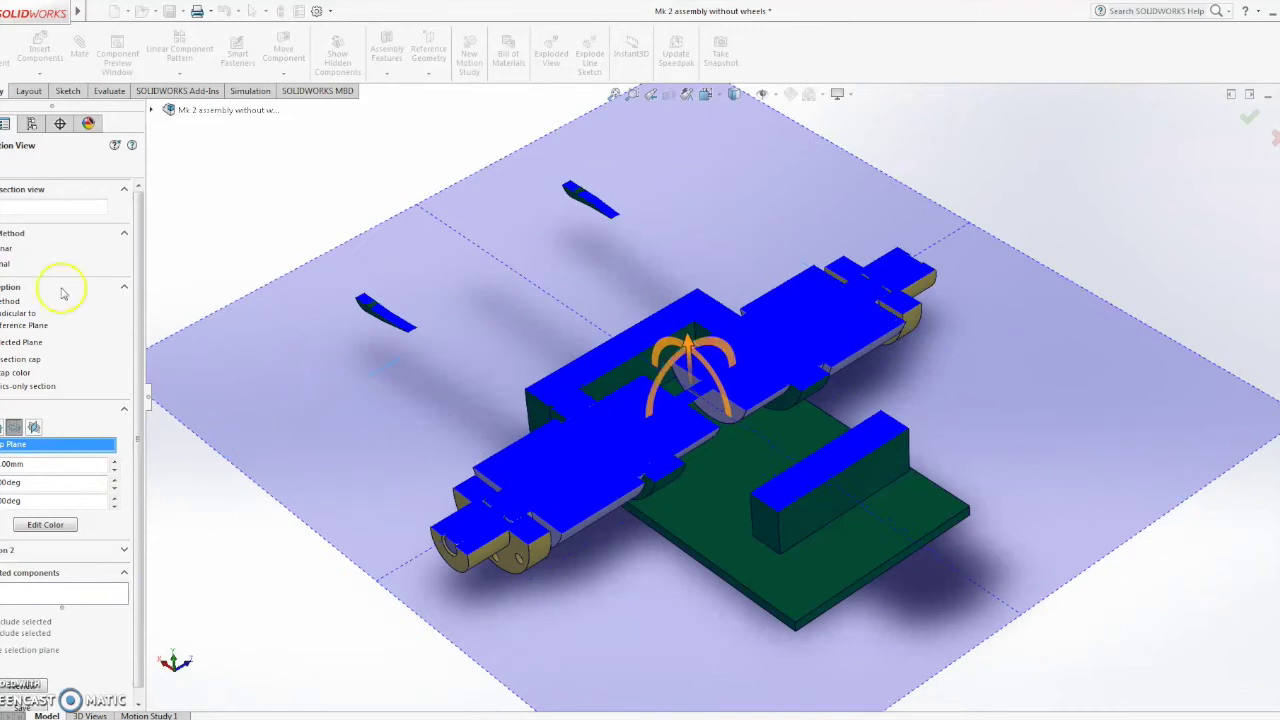
{"action": "key", "text": "Return"}
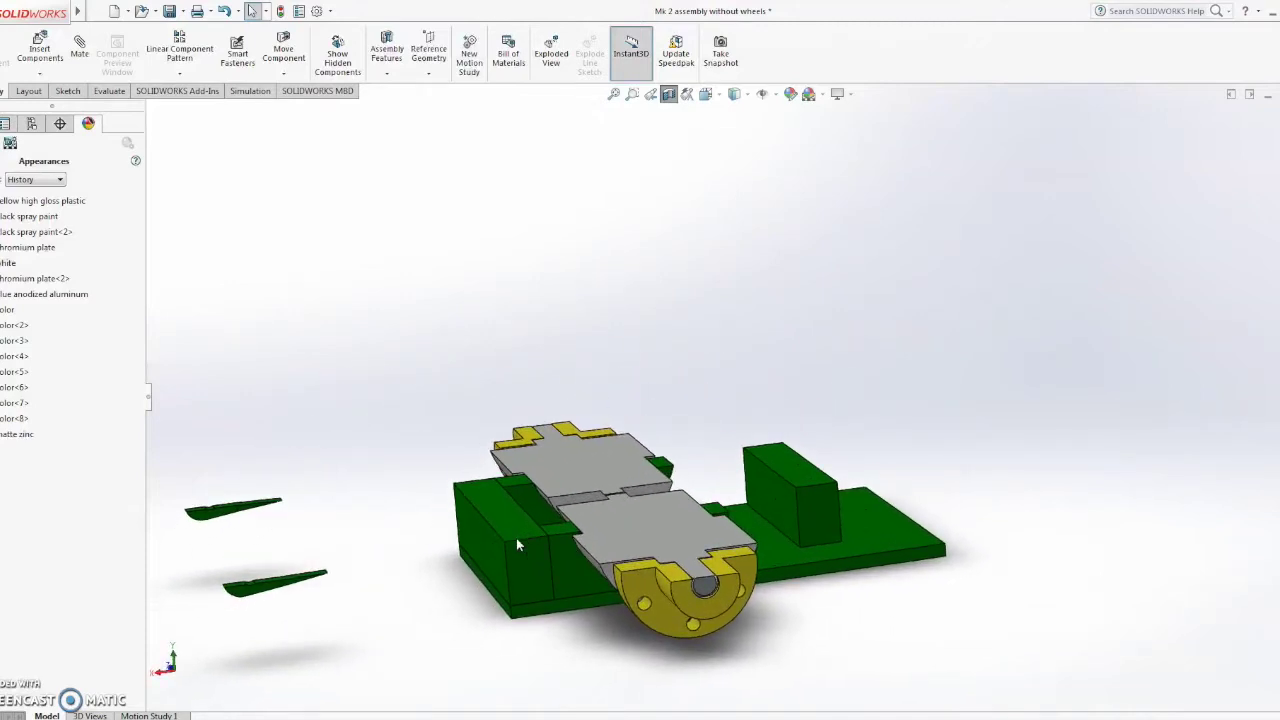
{"action": "left_click", "coordinate": [667, 95]}
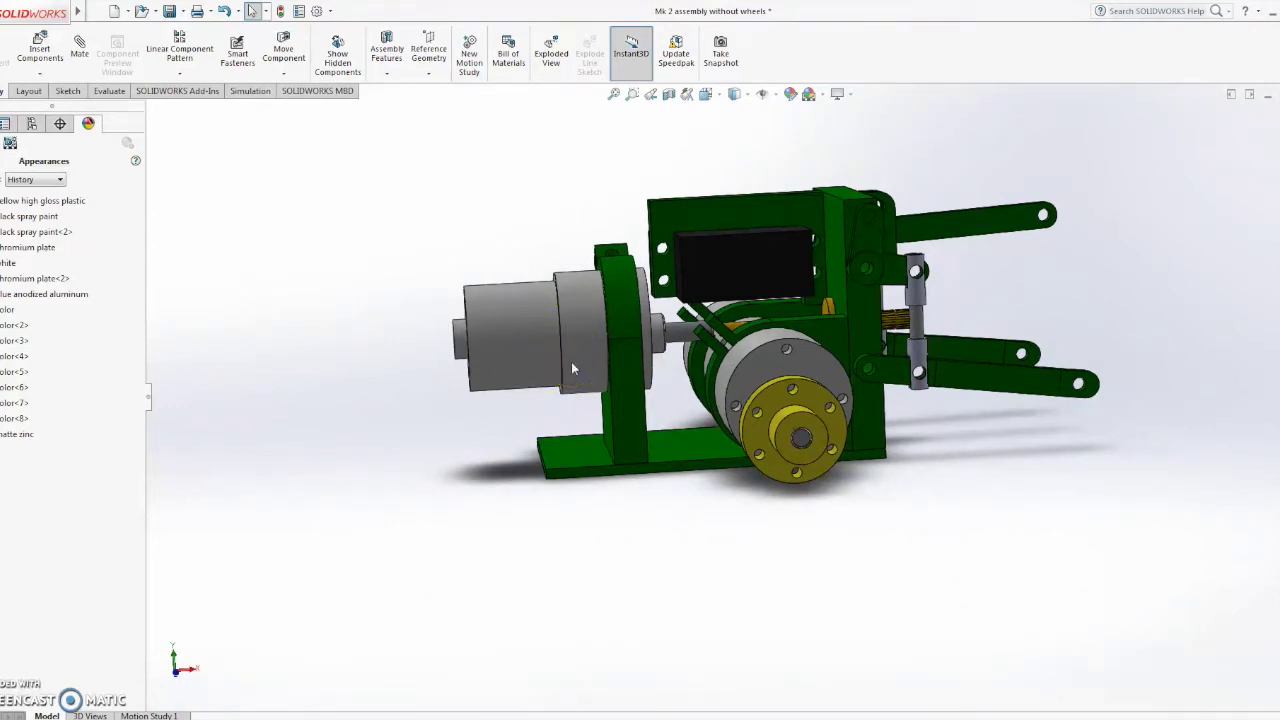
Step: Point out the upper motor and its shaft coupling, then try to rotate the splined output shaft protruding from the back plate
{"action": "left_click", "coordinate": [566, 343]}
{"action": "left_click", "coordinate": [672, 327]}
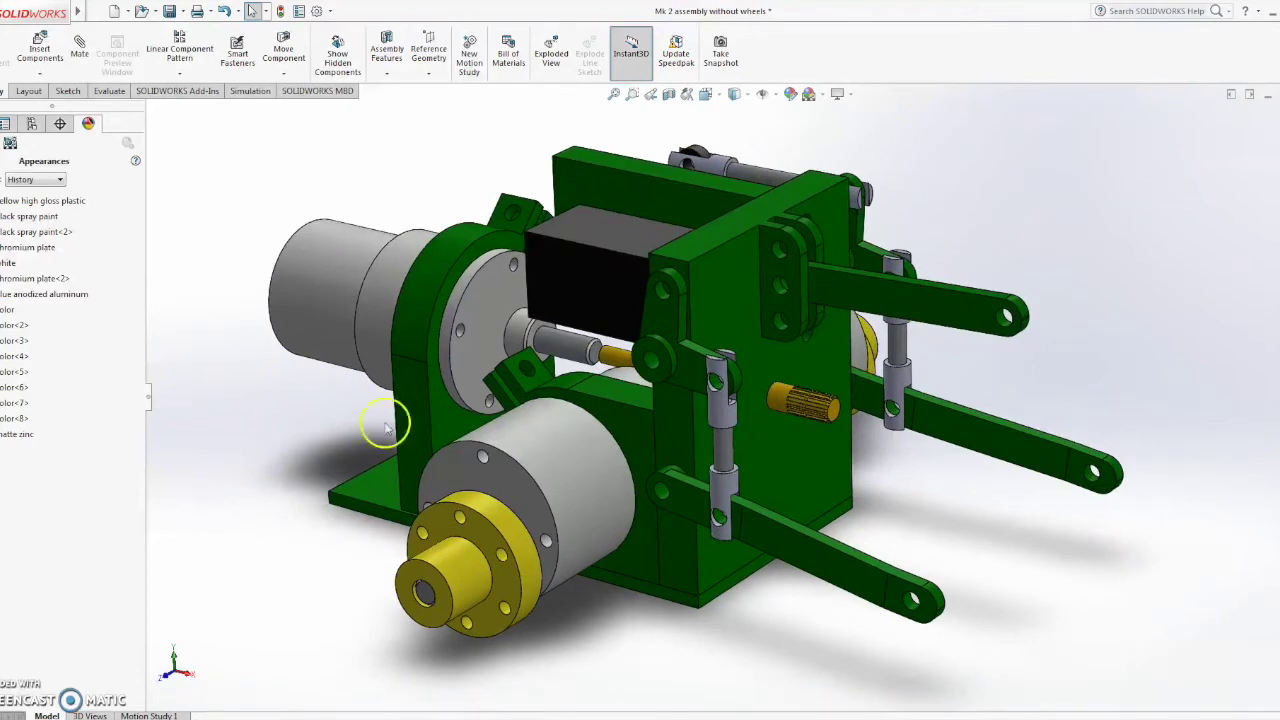
{"action": "left_click", "coordinate": [786, 406]}
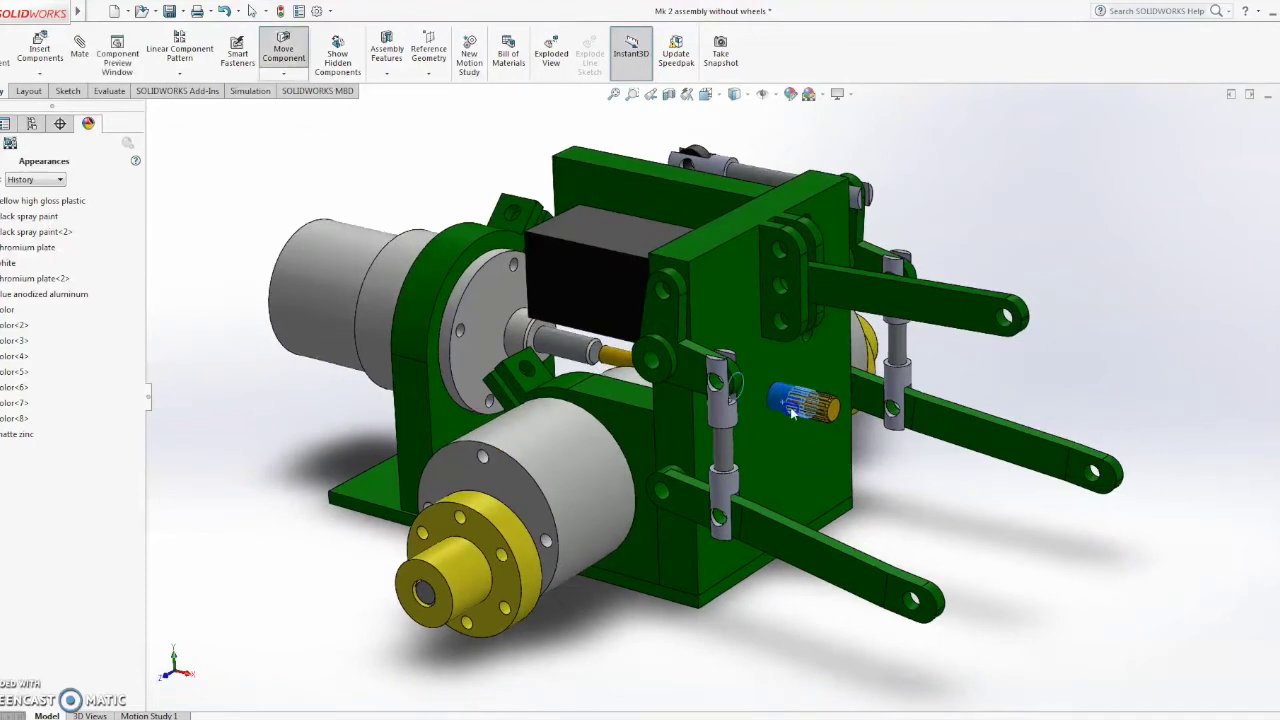
{"action": "left_click_drag", "start_coordinate": [795, 400], "coordinate": [942, 496]}
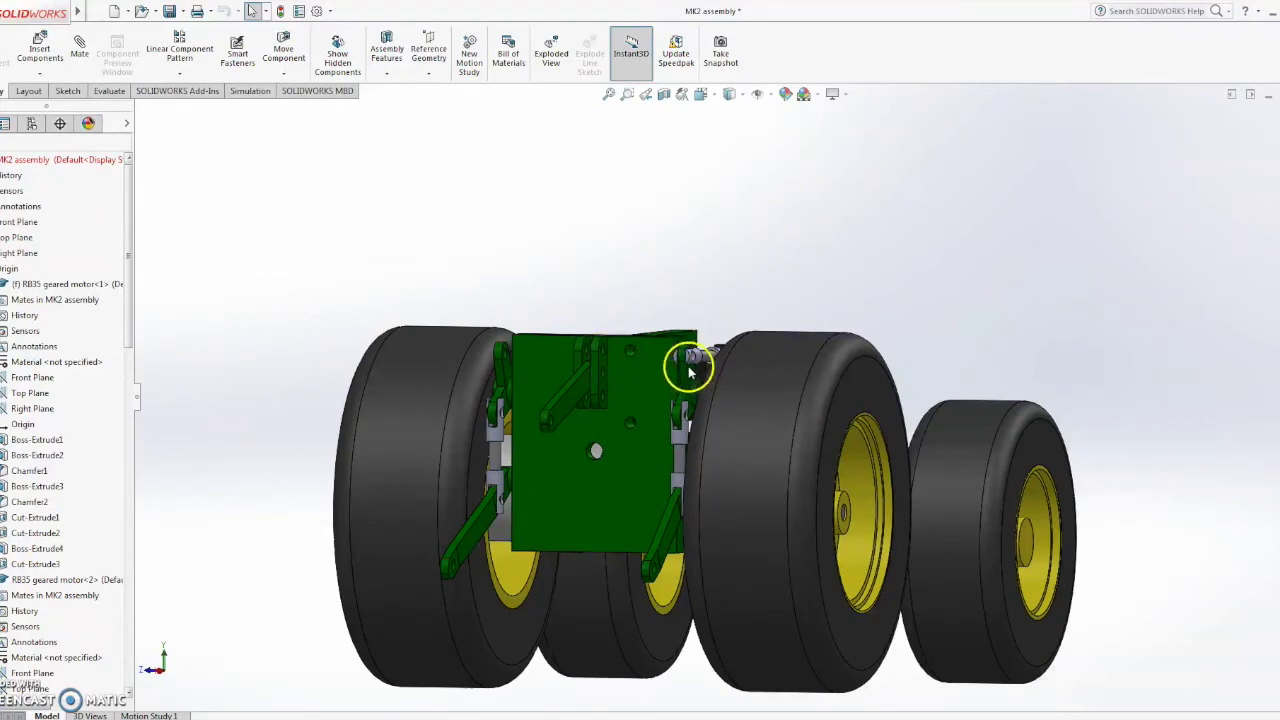
Step: In the MK2 assembly with wheels, raise the lift arms through their linkage and nudge the back plate, then clear the selection
{"action": "left_click_drag", "start_coordinate": [690, 362], "coordinate": [697, 345]}
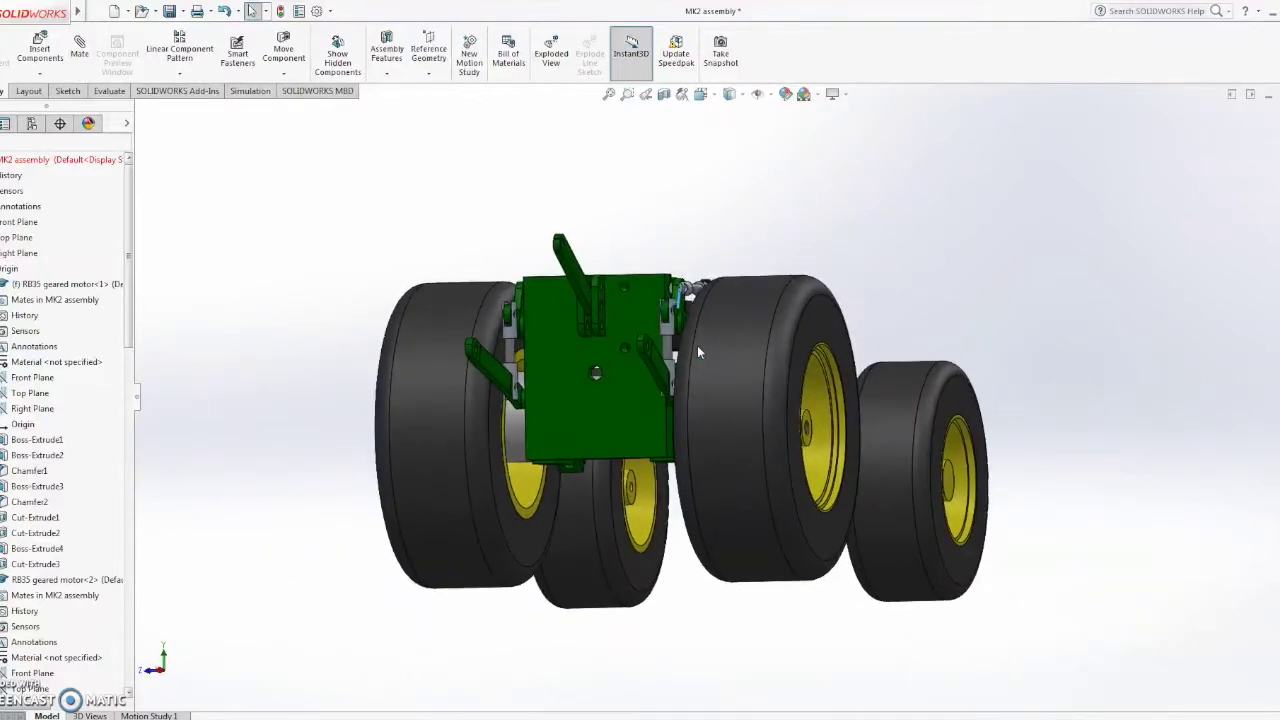
{"action": "left_click", "coordinate": [611, 434]}
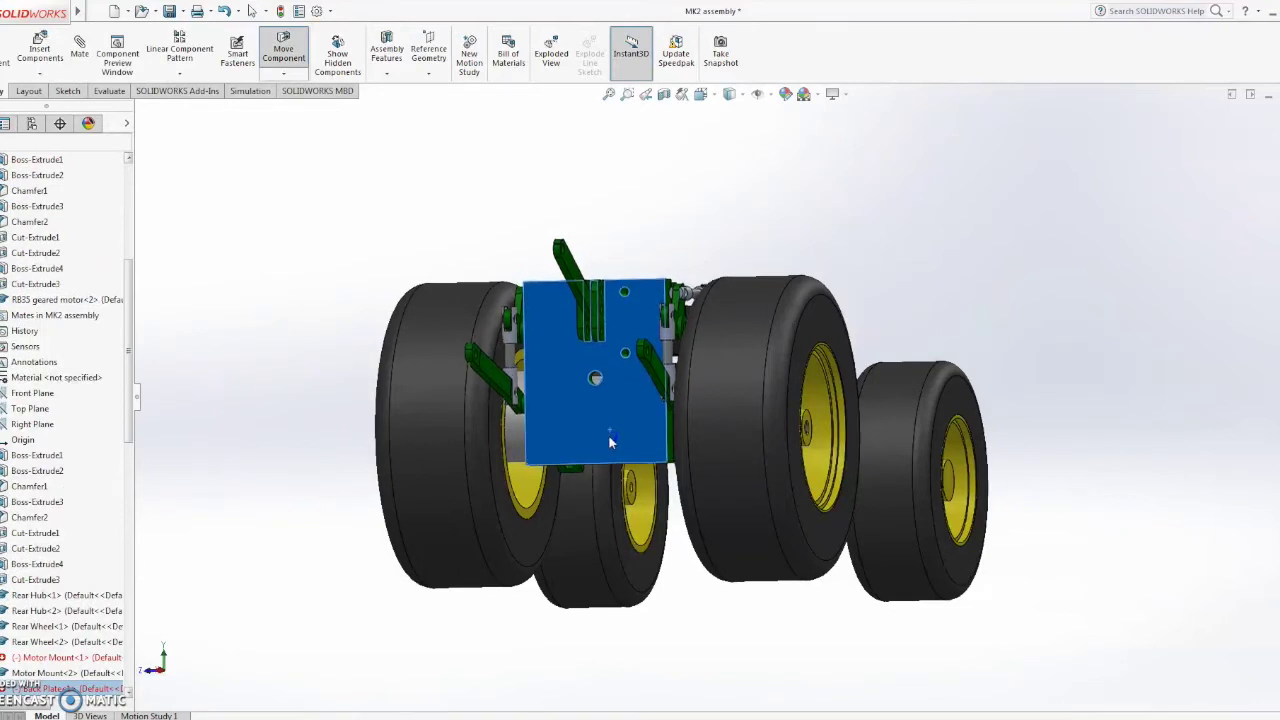
{"action": "left_click", "coordinate": [669, 212]}
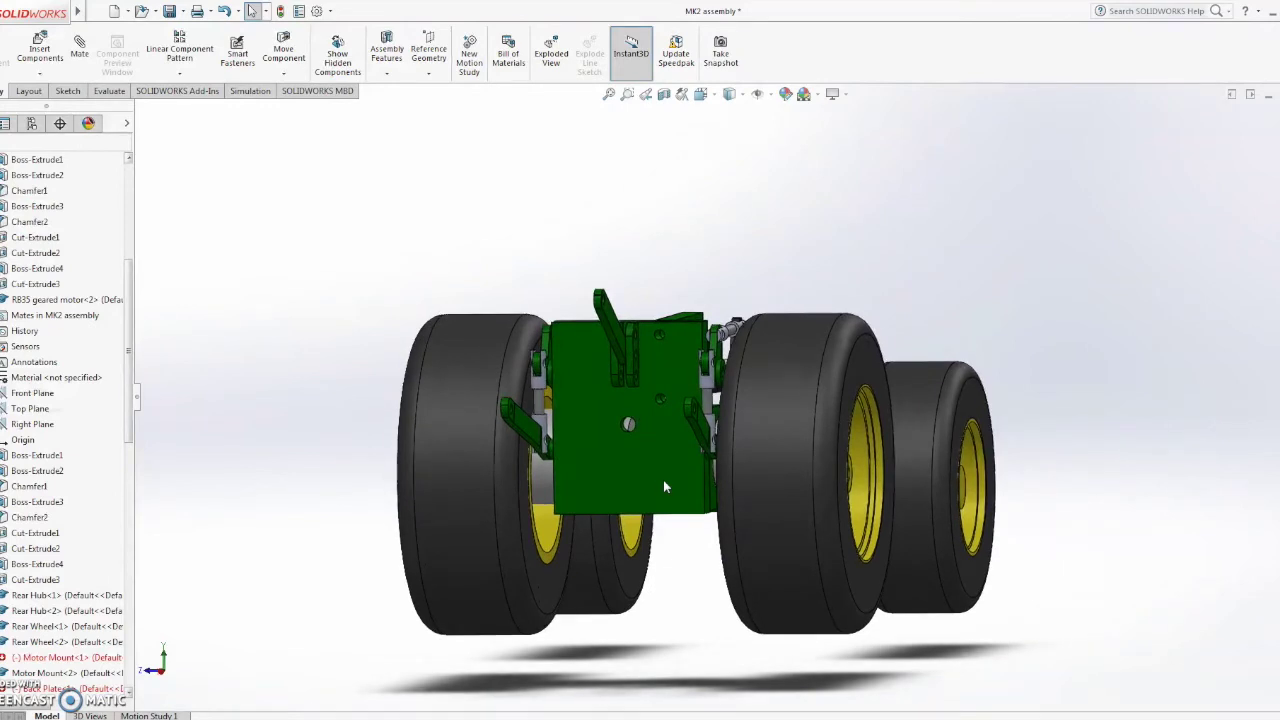
Step: Pull Lift Arm<2> downward so the back plate shifts down between the rear wheels, then clear the selection
{"action": "left_click", "coordinate": [692, 462]}
{"action": "left_click", "coordinate": [700, 420]}
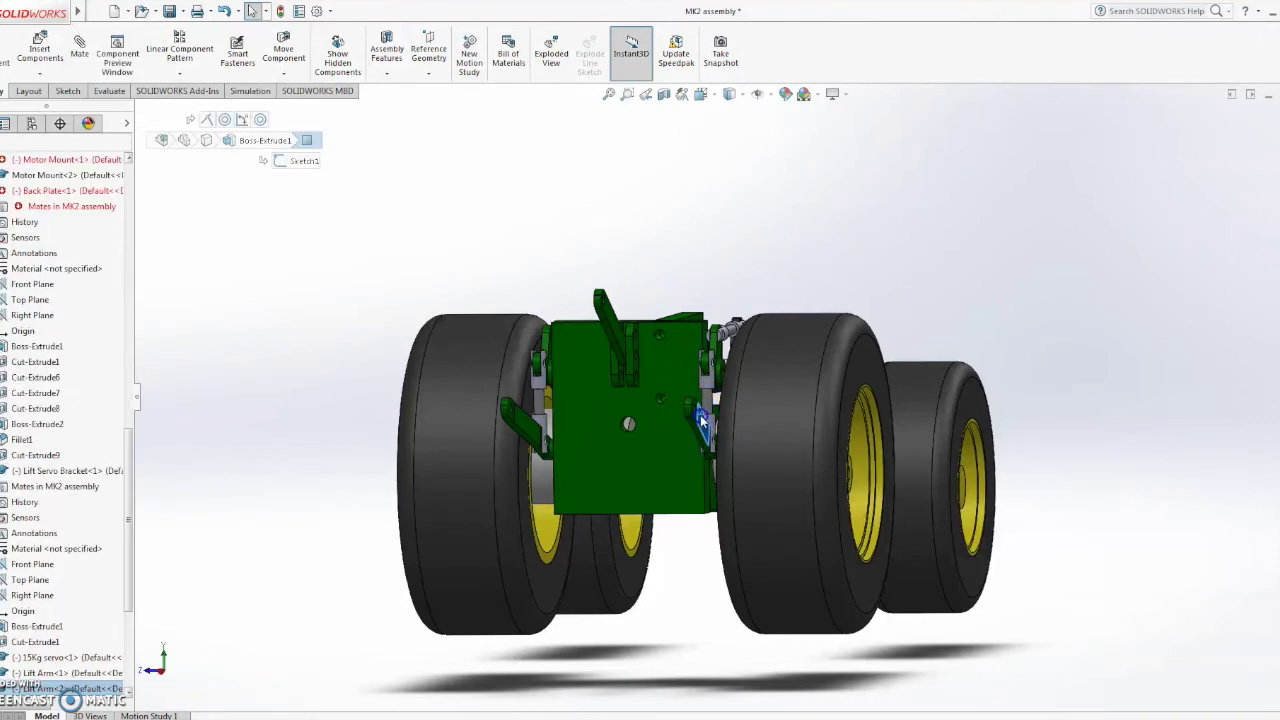
{"action": "left_click_drag", "start_coordinate": [701, 421], "coordinate": [703, 450]}
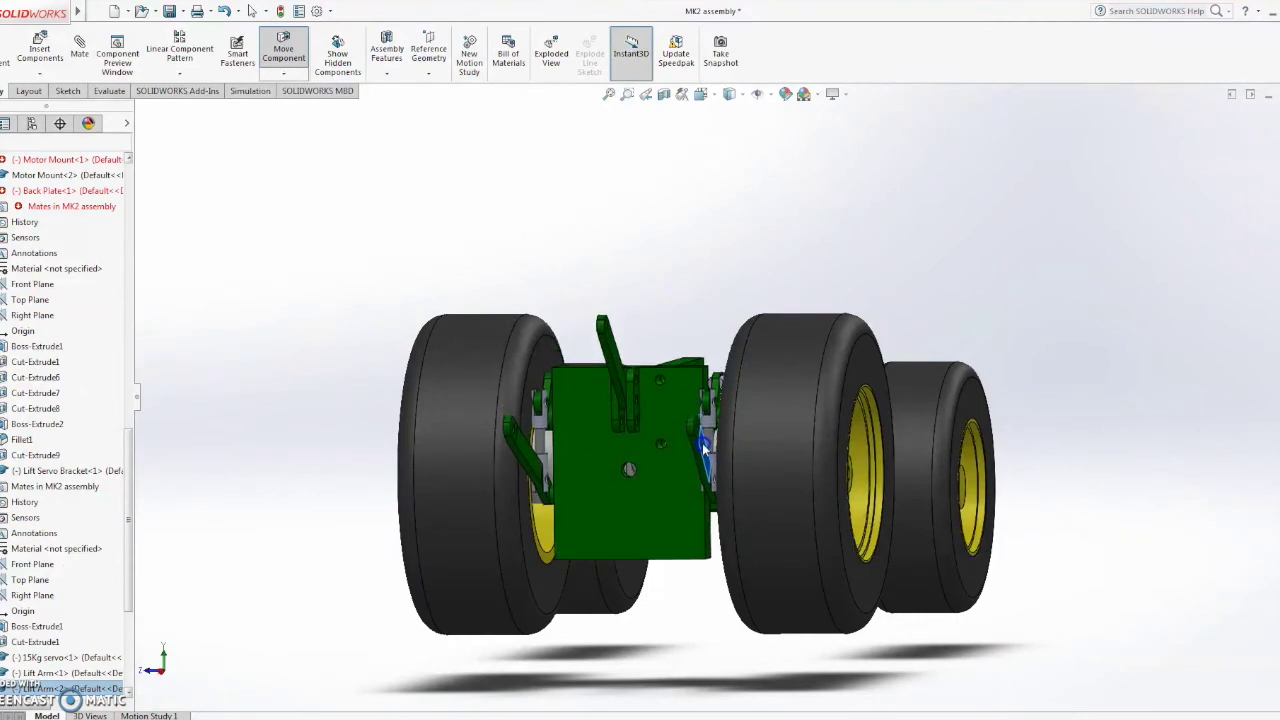
{"action": "key", "text": "Escape"}
{"action": "left_click", "coordinate": [713, 207]}
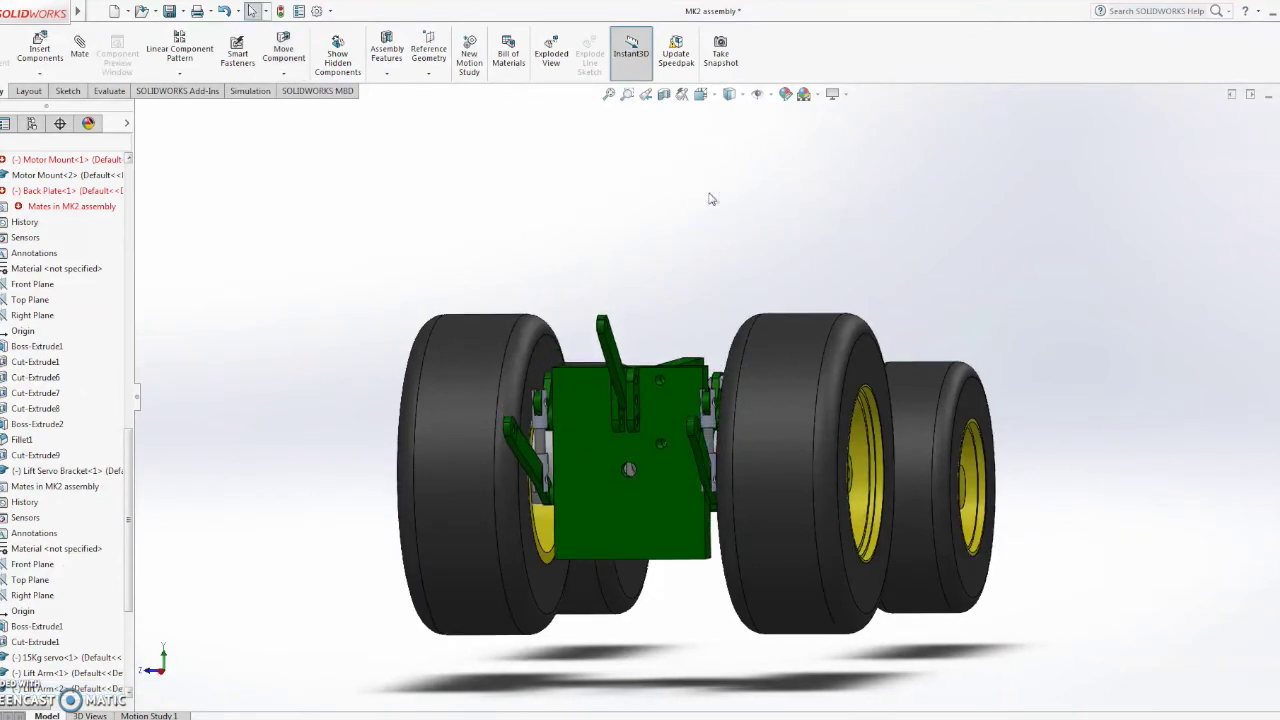
Step: Examine the wheels, back plate and lift arms of the complete assembly from the rear and the side
{"action": "key", "text": "Left"}
{"action": "key", "text": "Left"}
{"action": "key", "text": "Left"}
{"action": "key", "text": "Left"}
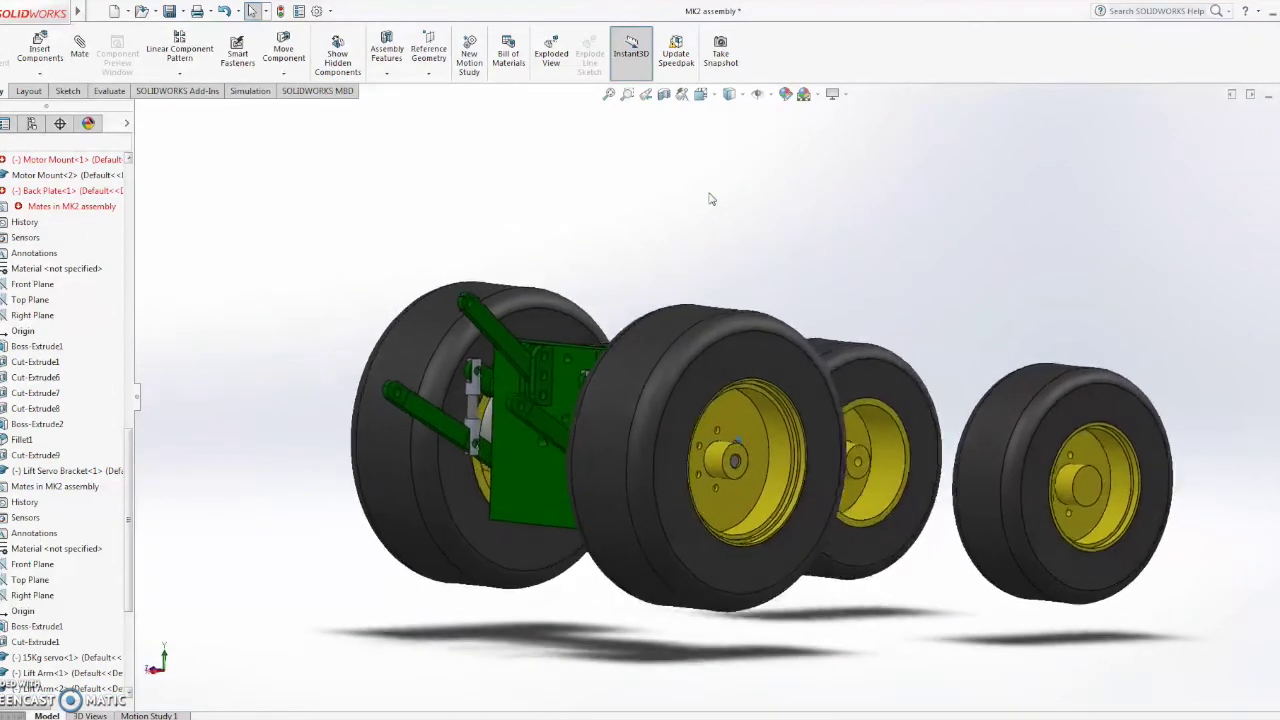
{"action": "key", "text": "Left"}
{"action": "key", "text": "Left"}
{"action": "key", "text": "Left"}
{"action": "key", "text": "Left"}
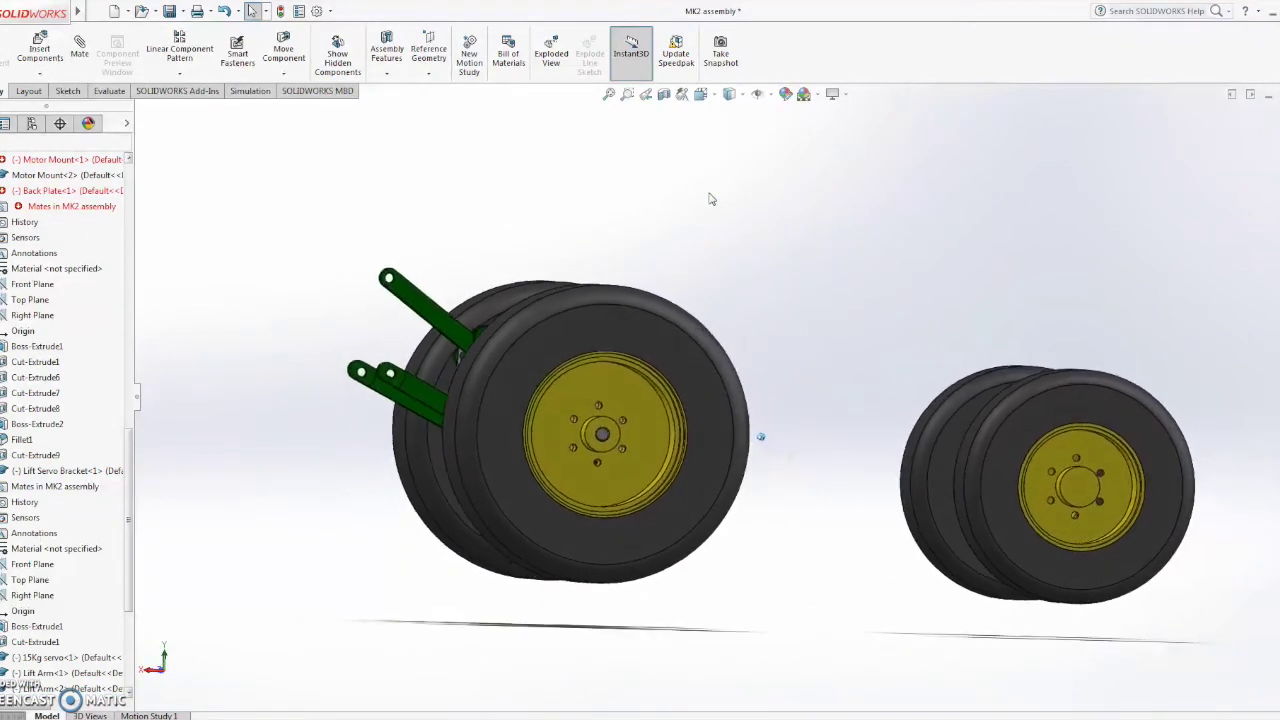
{"action": "key", "text": "Left"}
{"action": "key", "text": "Left"}
{"action": "key", "text": "Left"}
{"action": "key", "text": "Left"}
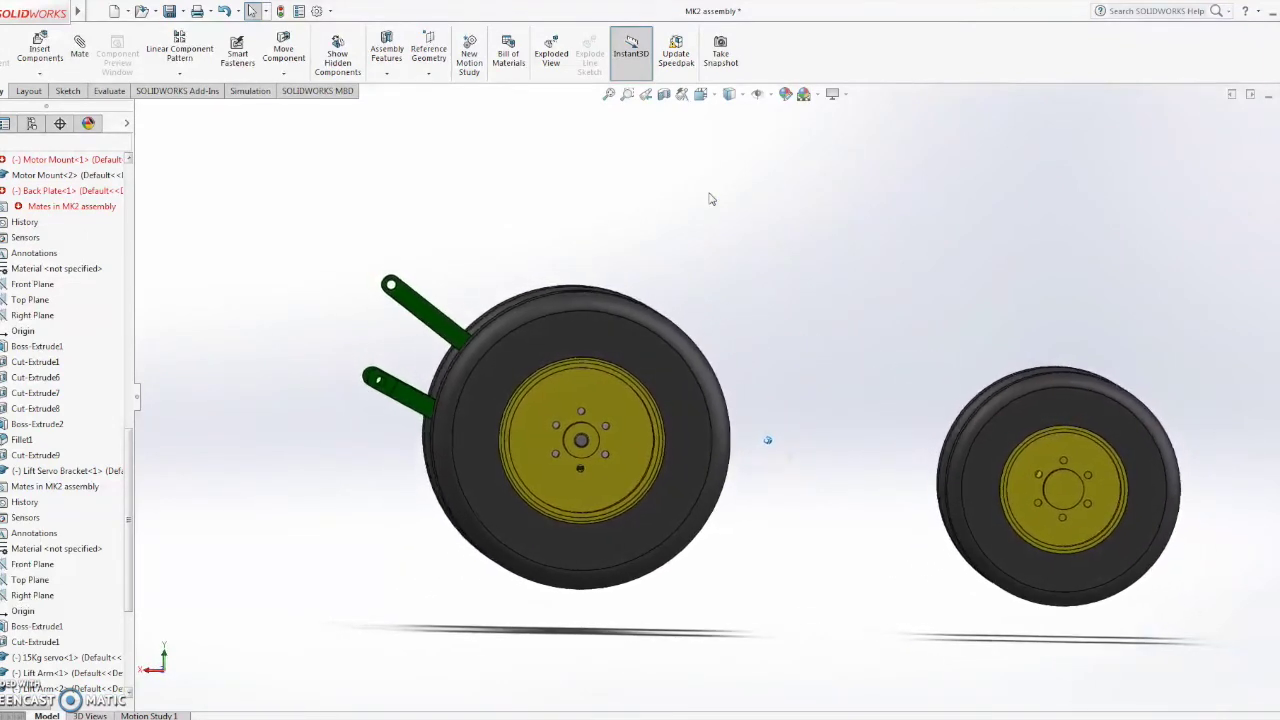
{"action": "key", "text": "Left"}
{"action": "key", "text": "Left"}
{"action": "key", "text": "Left"}
{"action": "key", "text": "Left"}
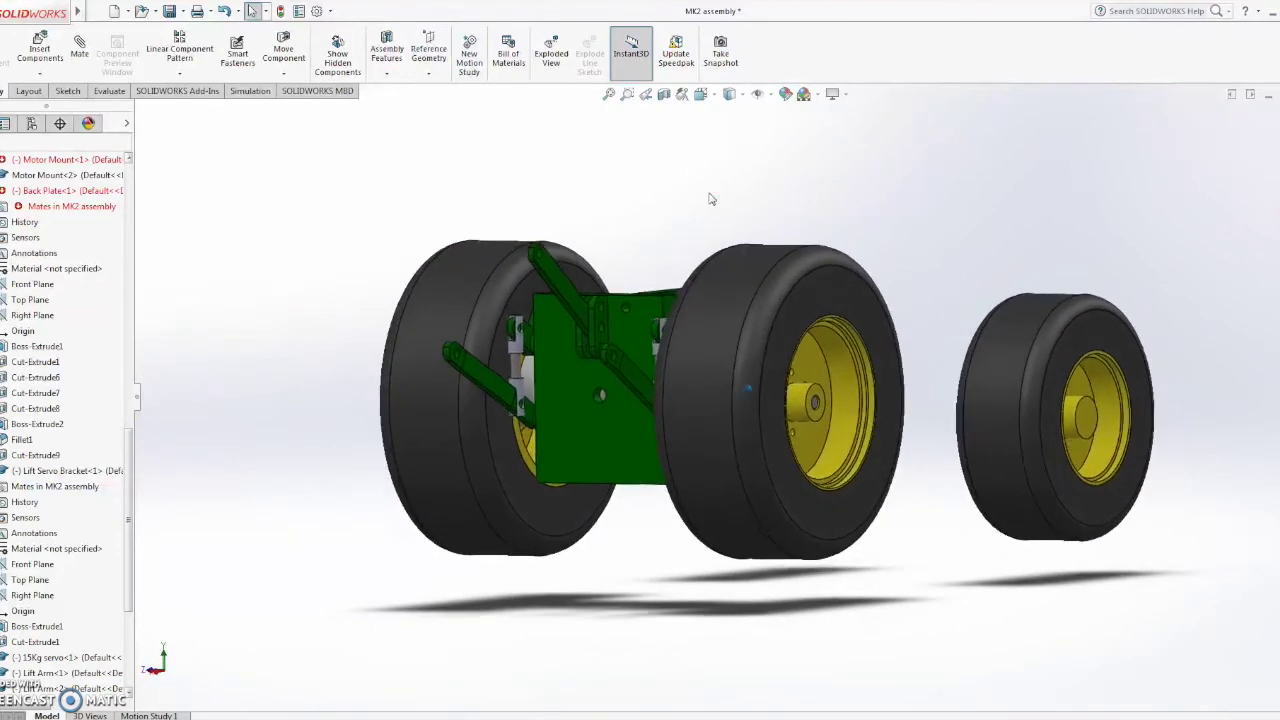
Step: Raise the back plate with its attached lift arms between the rear wheels, then clear the selection
{"action": "key", "text": "Left"}
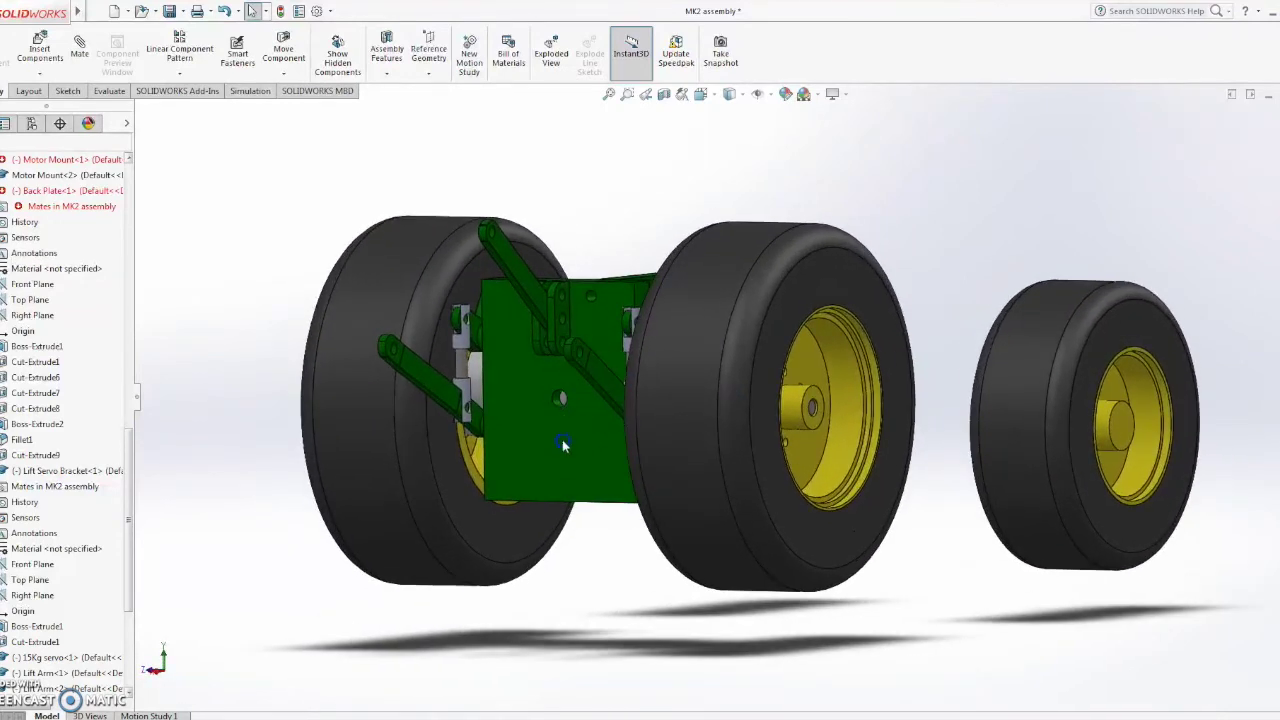
{"action": "left_click_drag", "start_coordinate": [563, 444], "coordinate": [565, 389]}
{"action": "left_click", "coordinate": [571, 553]}
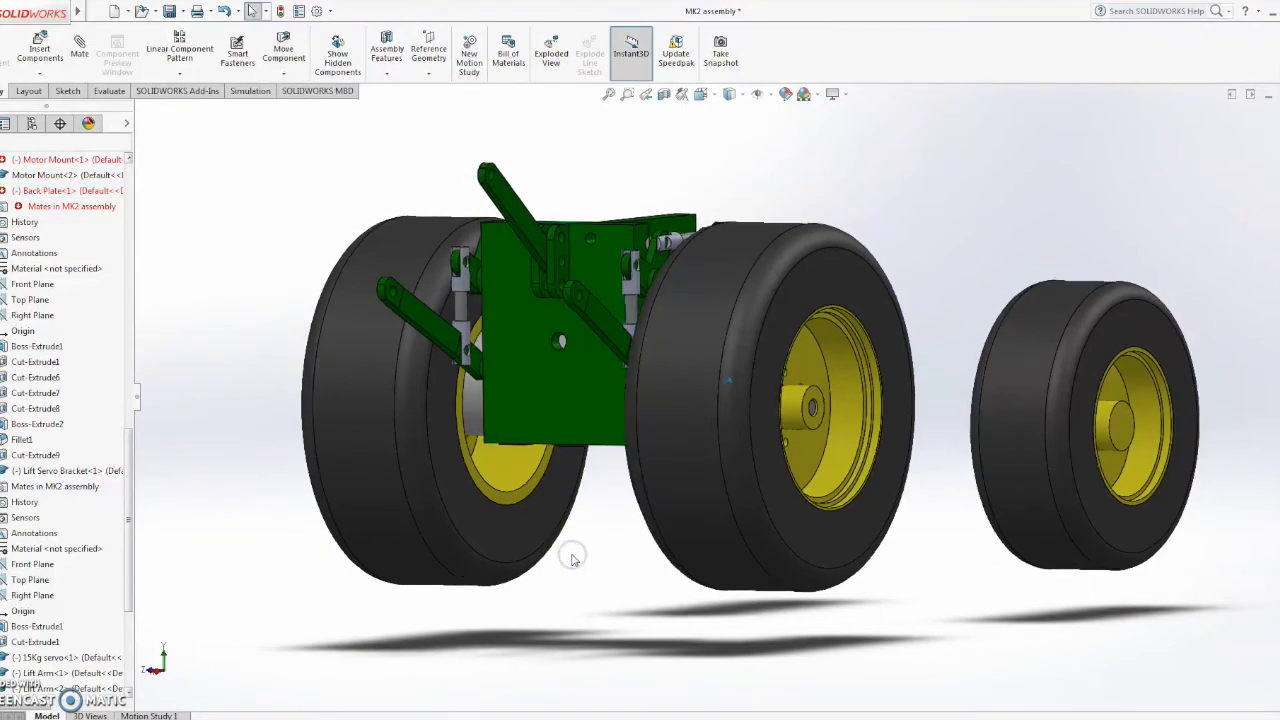
Step: Examine the complete assembly from the rear and side around to the front, including the front wheels and drive motors
{"action": "key", "text": "Up"}
{"action": "key", "text": "Up"}
{"action": "key", "text": "Up"}
{"action": "key", "text": "Down"}
{"action": "key", "text": "Left"}
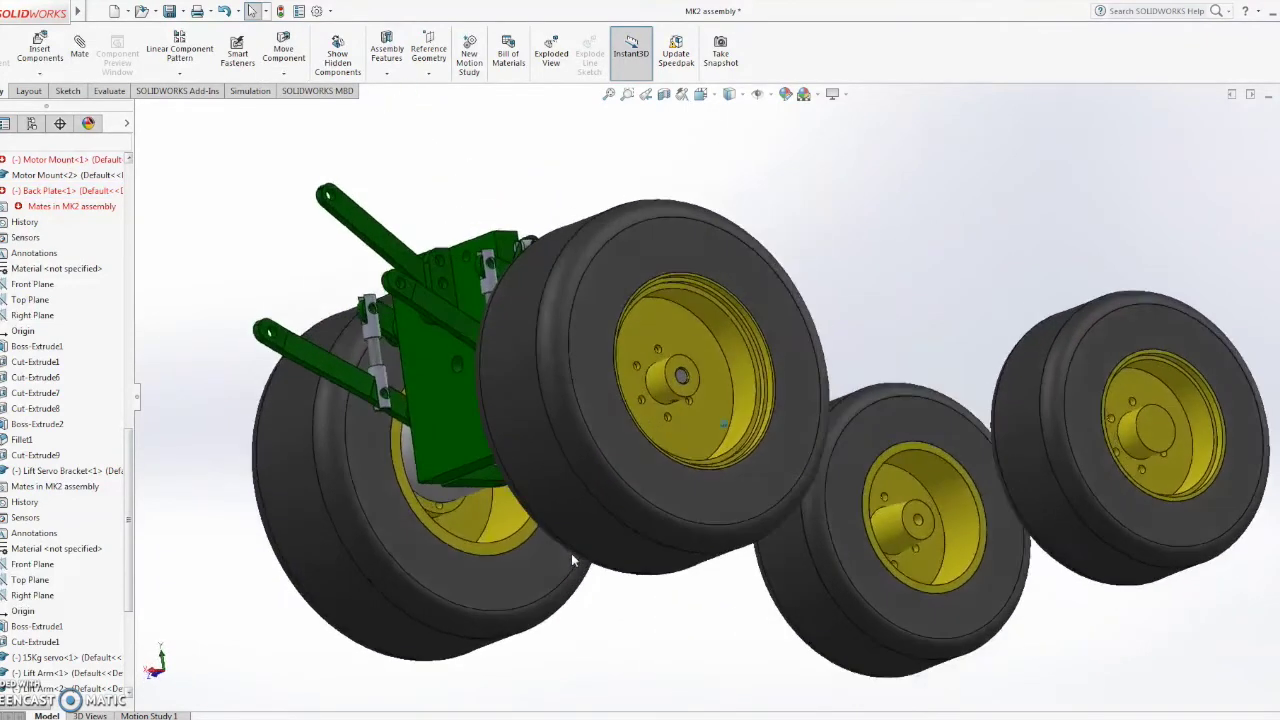
{"action": "key", "text": "Left"}
{"action": "key", "text": "Left"}
{"action": "key", "text": "Left"}
{"action": "key", "text": "Down"}
{"action": "key", "text": "Down"}
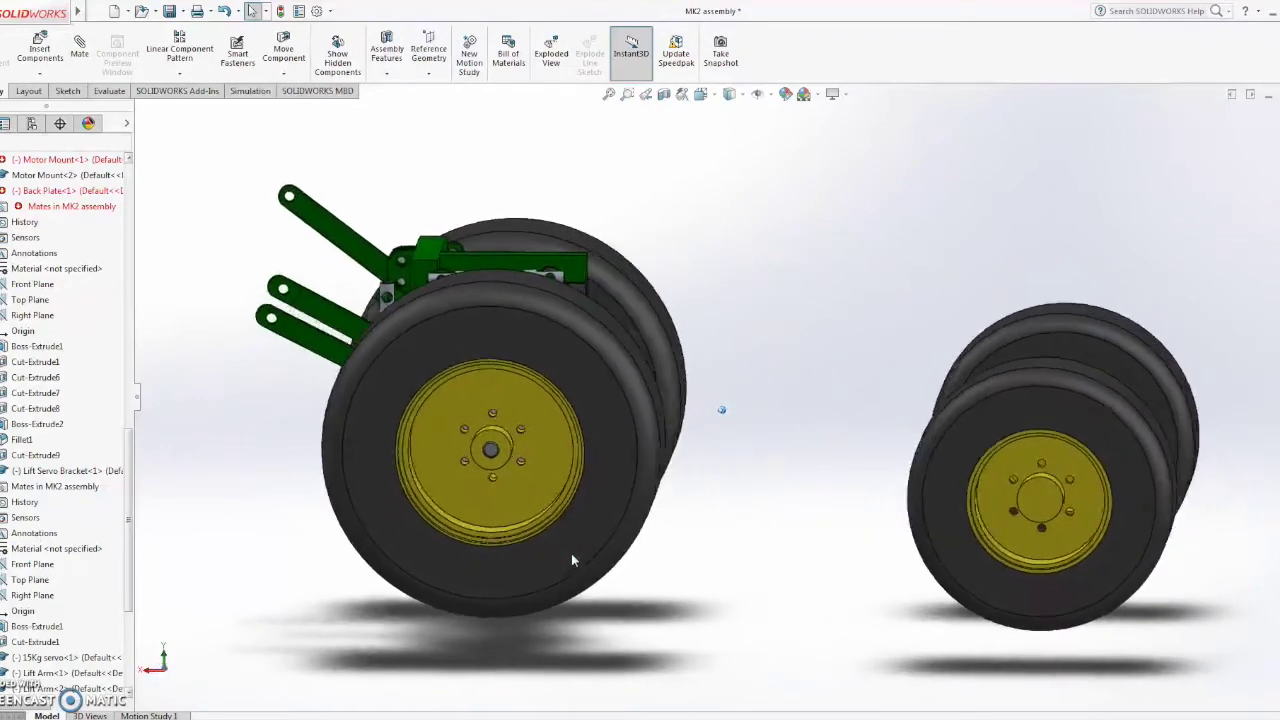
{"action": "key", "text": "Left"}
{"action": "key", "text": "Left"}
{"action": "key", "text": "Left"}
{"action": "key", "text": "Left"}
{"action": "key", "text": "Left"}
{"action": "key", "text": "Left"}
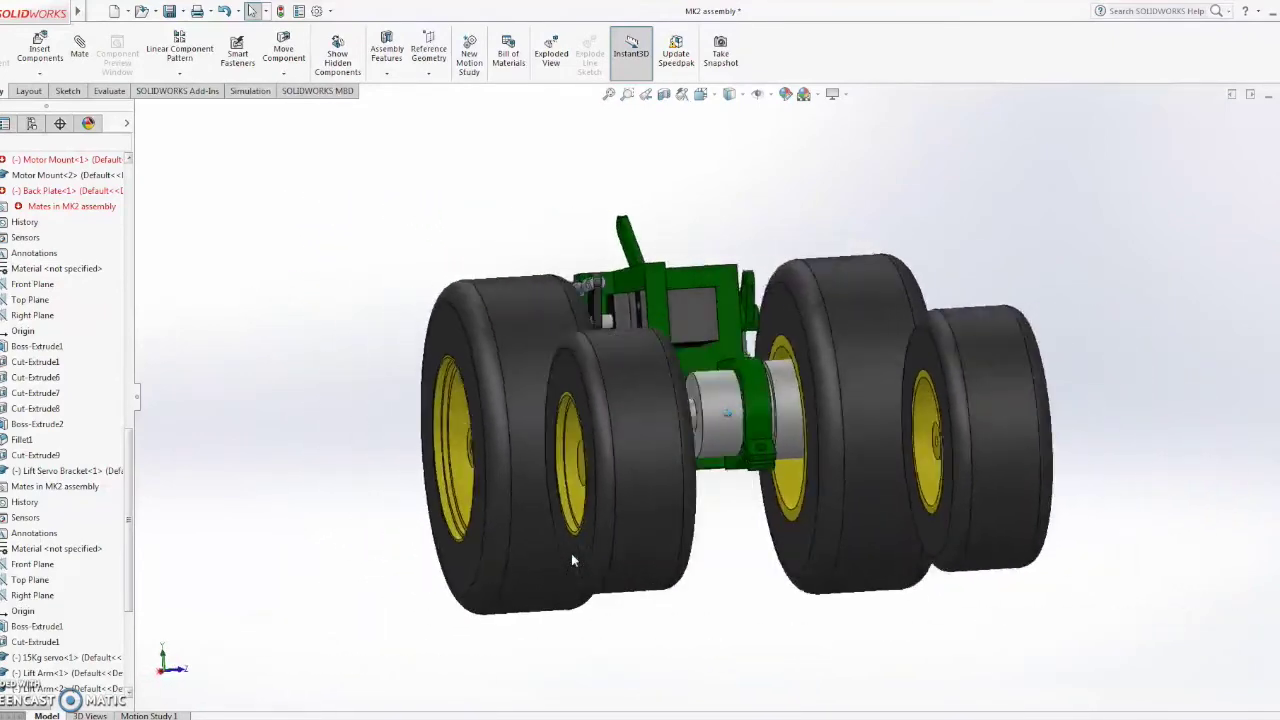
{"action": "key", "text": "Left"}
{"action": "key", "text": "Left"}
{"action": "key", "text": "Left"}
{"action": "key", "text": "Left"}
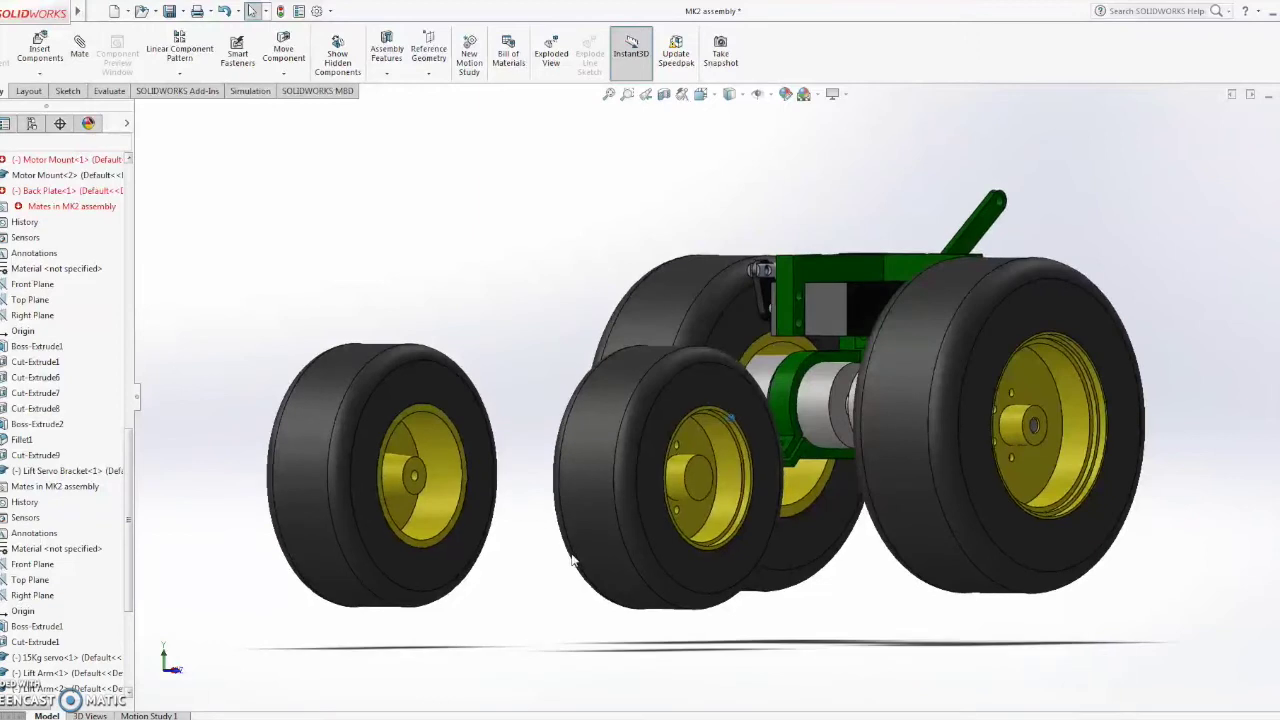
Step: Examine the assembly from its opposite side and around the rear, looking over the wheel hubs, back plate and lift arms
{"action": "key", "text": "Right"}
{"action": "key", "text": "Right"}
{"action": "key", "text": "Right"}
{"action": "key", "text": "Right"}
{"action": "key", "text": "Right"}
{"action": "key", "text": "Right"}
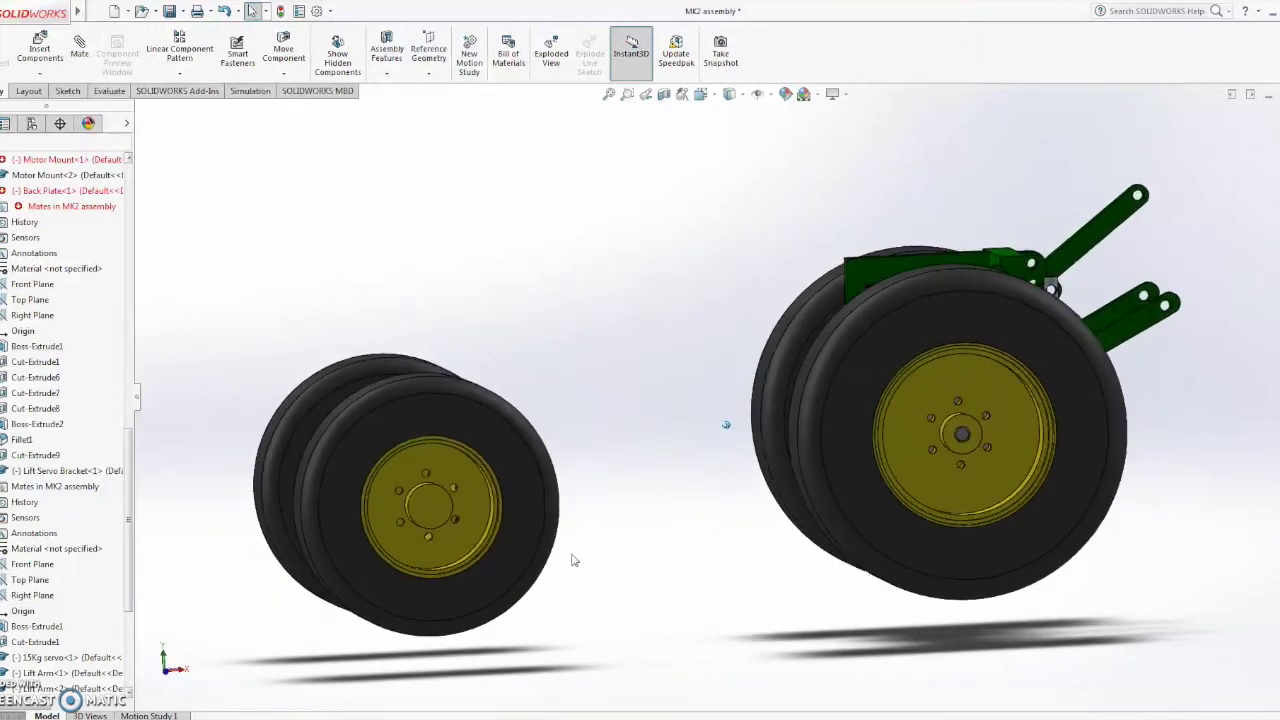
{"action": "key", "text": "Right"}
{"action": "key", "text": "Right"}
{"action": "key", "text": "Right"}
{"action": "key", "text": "Right"}
{"action": "key", "text": "Right"}
{"action": "key", "text": "Right"}
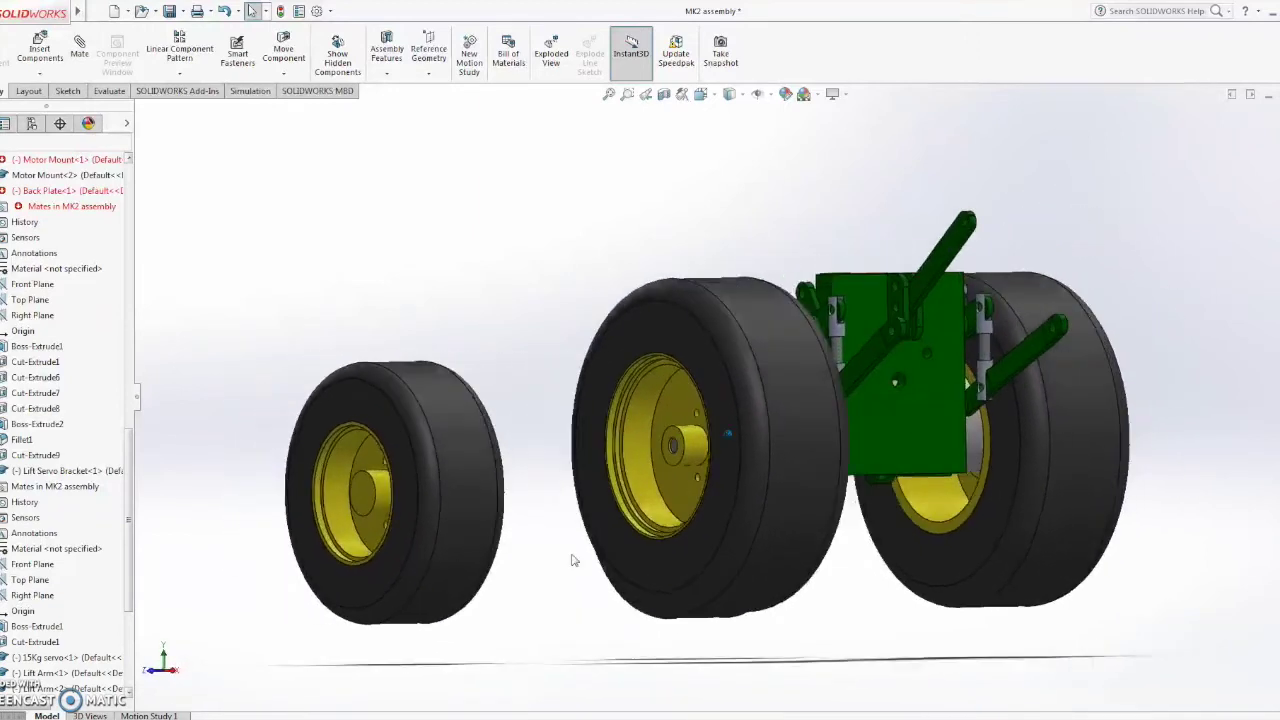
{"action": "key", "text": "Right"}
{"action": "key", "text": "Right"}
{"action": "key", "text": "Right"}
{"action": "key", "text": "Right"}
{"action": "key", "text": "Right"}
{"action": "key", "text": "Right"}
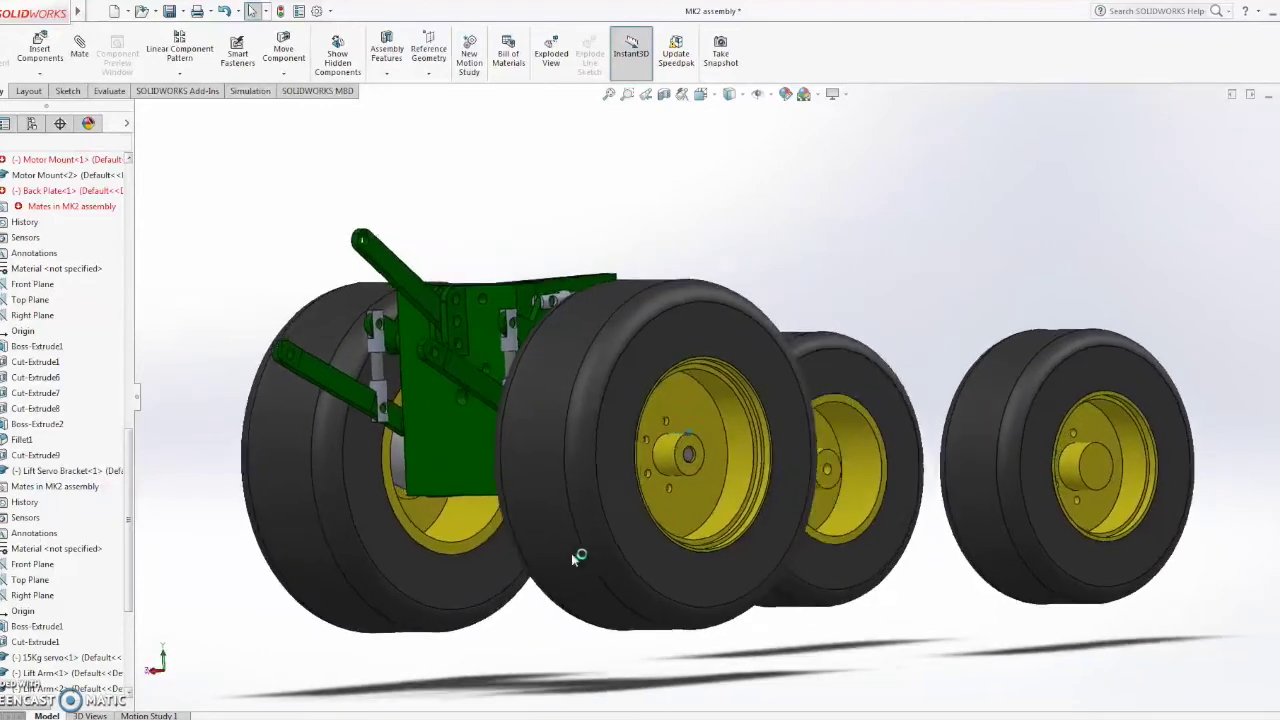
{"action": "key", "text": "Right"}
{"action": "key", "text": "Right"}
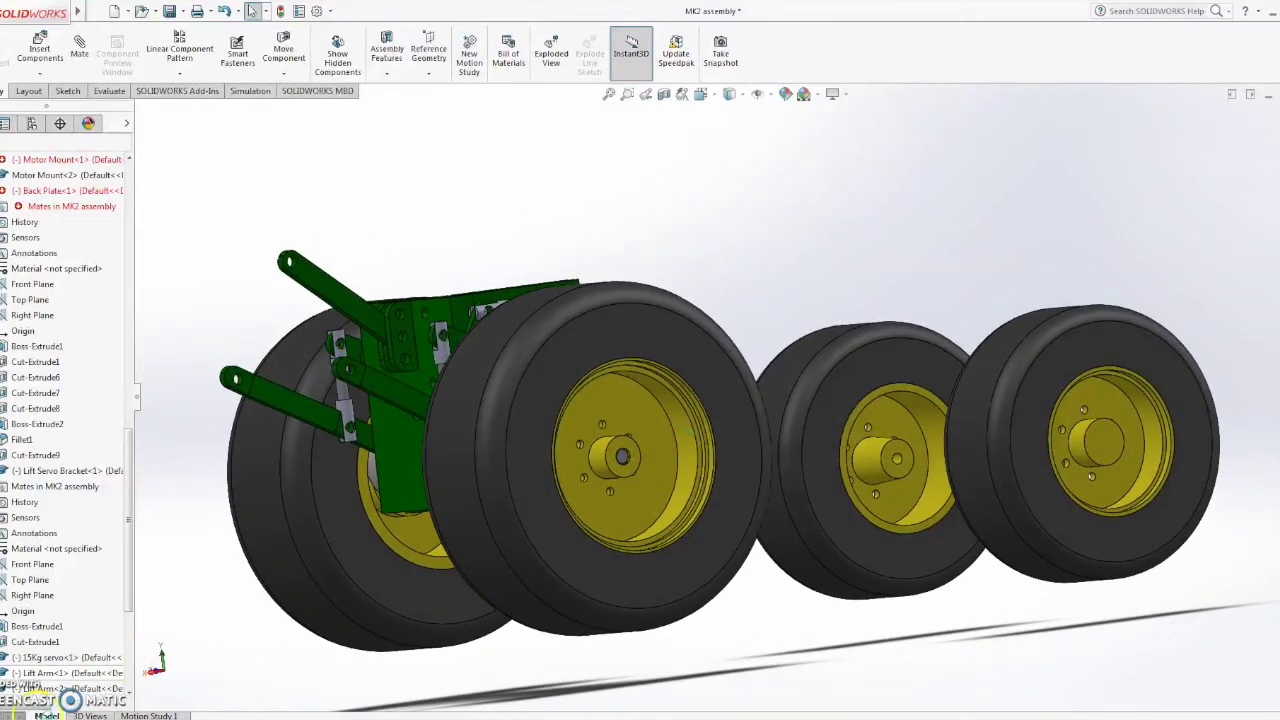